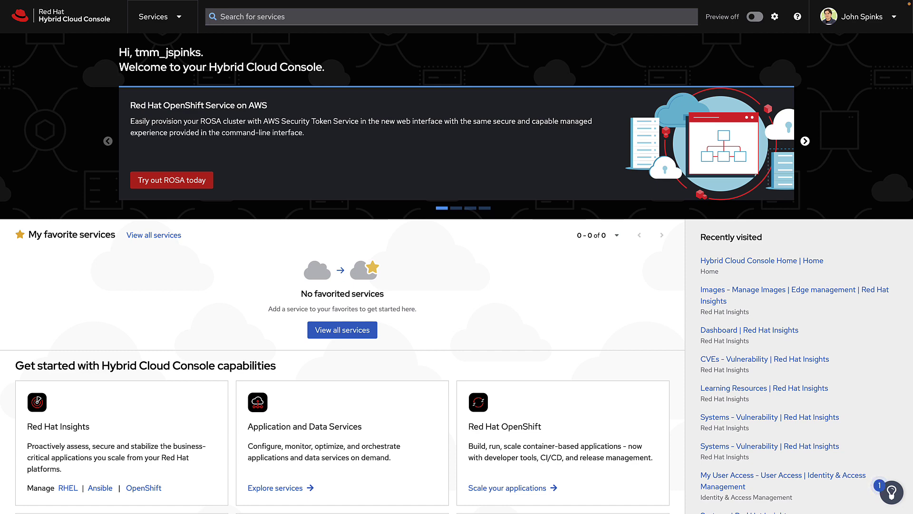
Open the Red Hat Enterprise Linux Images service from the Inventories category and start creating a conventional RPM-DNF image.
{"action": "left_click", "coordinate": [178, 28]}
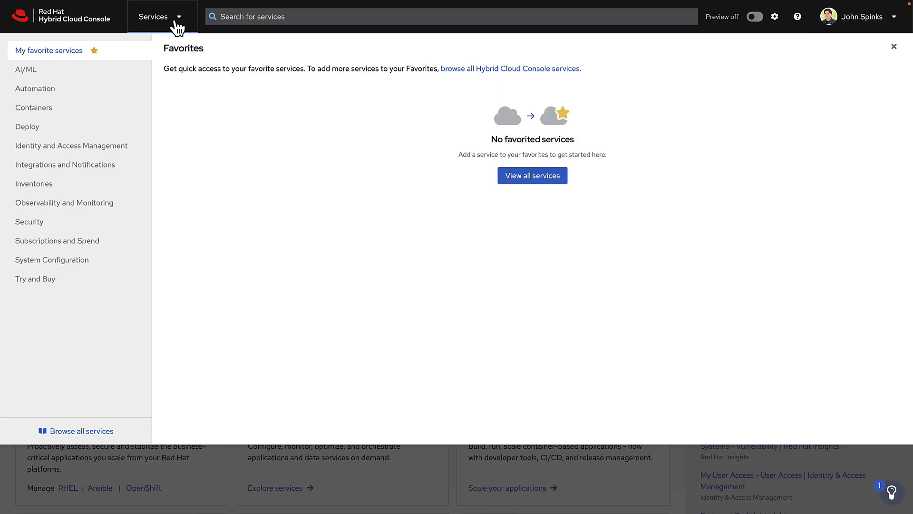
{"action": "left_click", "coordinate": [49, 189]}
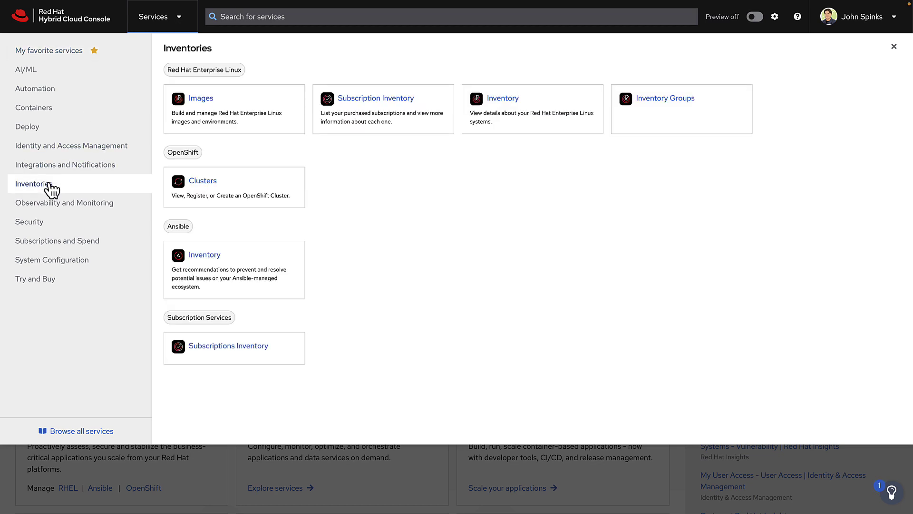
{"action": "left_click", "coordinate": [204, 103]}
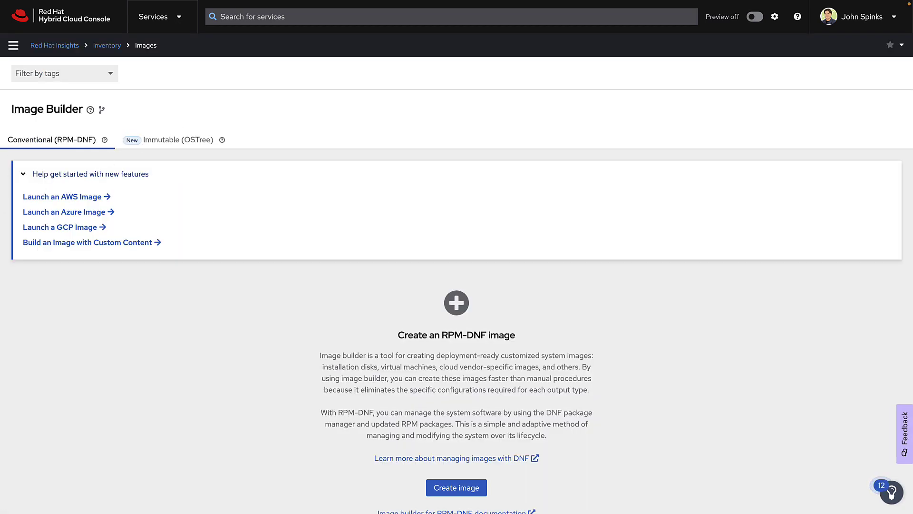
{"action": "scroll", "coordinate": [107, 458], "scroll_direction": "down", "scroll_amount": 1}
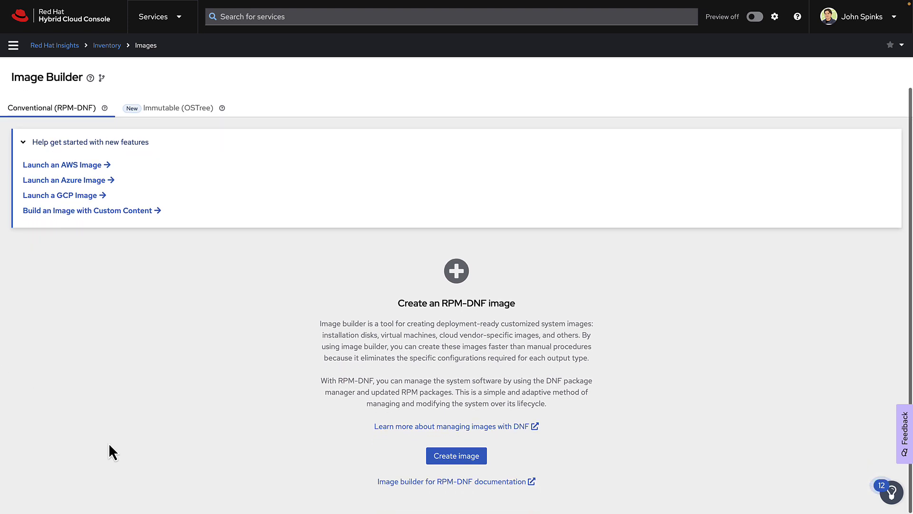
{"action": "left_click", "coordinate": [441, 458]}
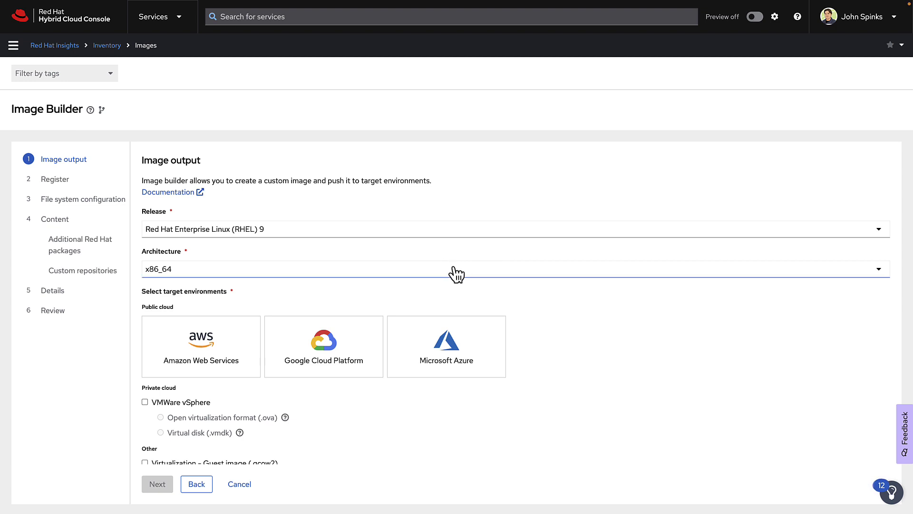
Set the image release to Red Hat Enterprise Linux (RHEL) 8 with the x86_64 architecture.
{"action": "scroll", "coordinate": [457, 271], "scroll_direction": "down", "scroll_amount": 1}
{"action": "left_click", "coordinate": [335, 208]}
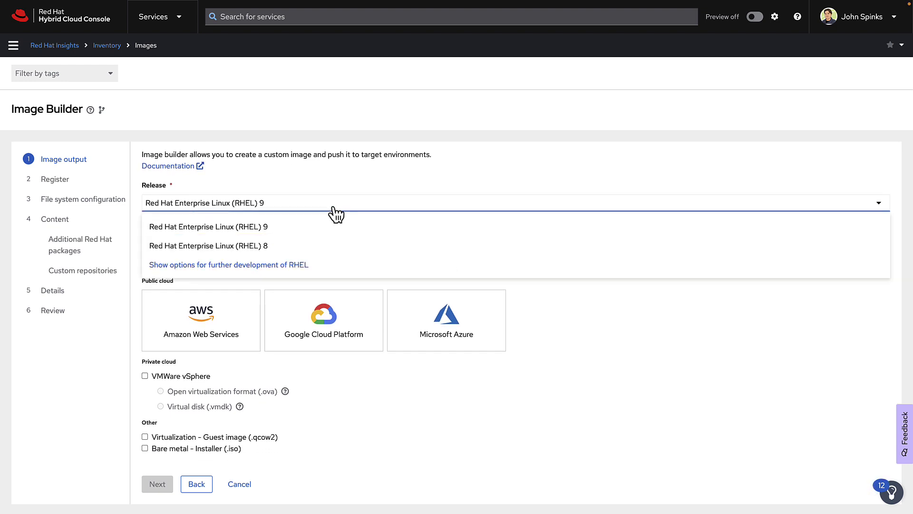
{"action": "left_click", "coordinate": [261, 246]}
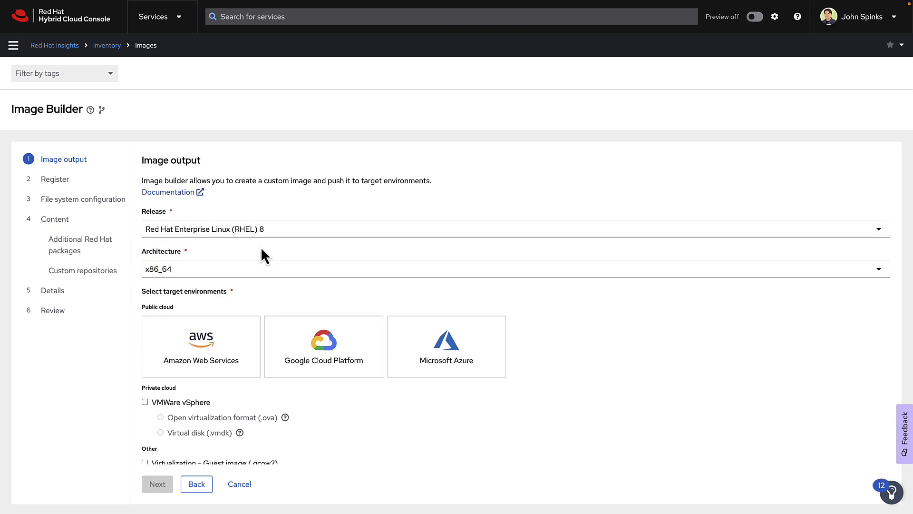
{"action": "left_click", "coordinate": [248, 259]}
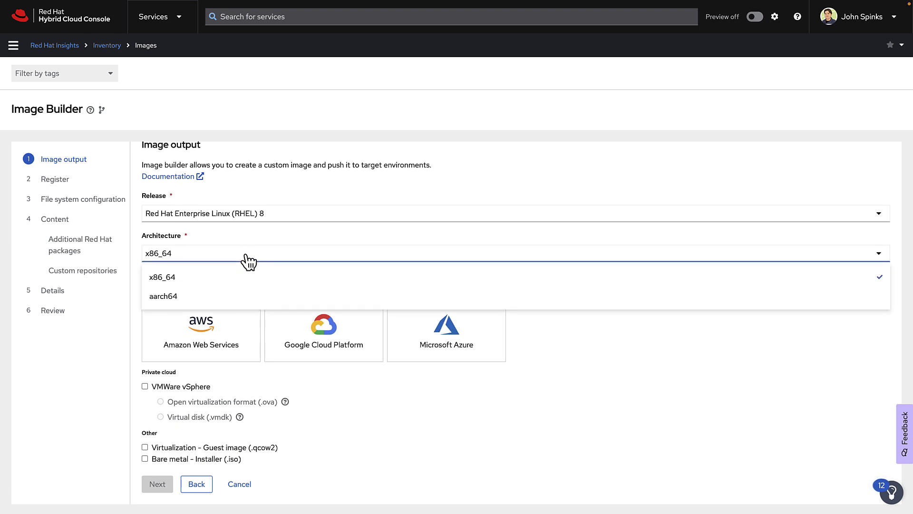
{"action": "left_click", "coordinate": [238, 279]}
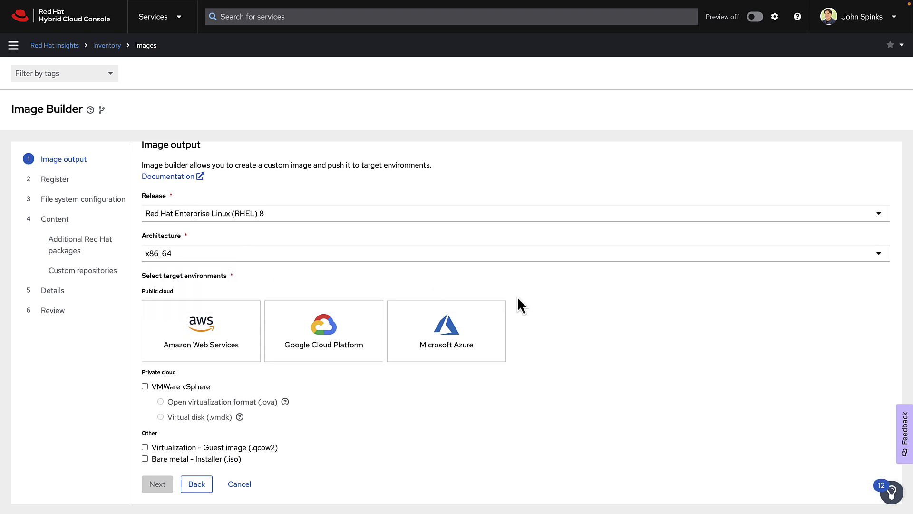
Choose Amazon Web Services as the image's target environment and proceed to its settings.
{"action": "scroll", "coordinate": [547, 300], "scroll_direction": "down", "scroll_amount": 1}
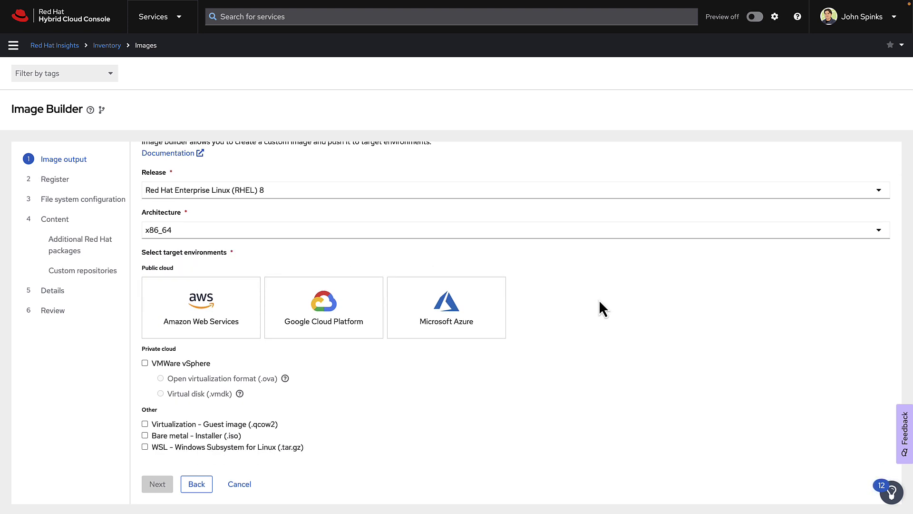
{"action": "left_click", "coordinate": [208, 321]}
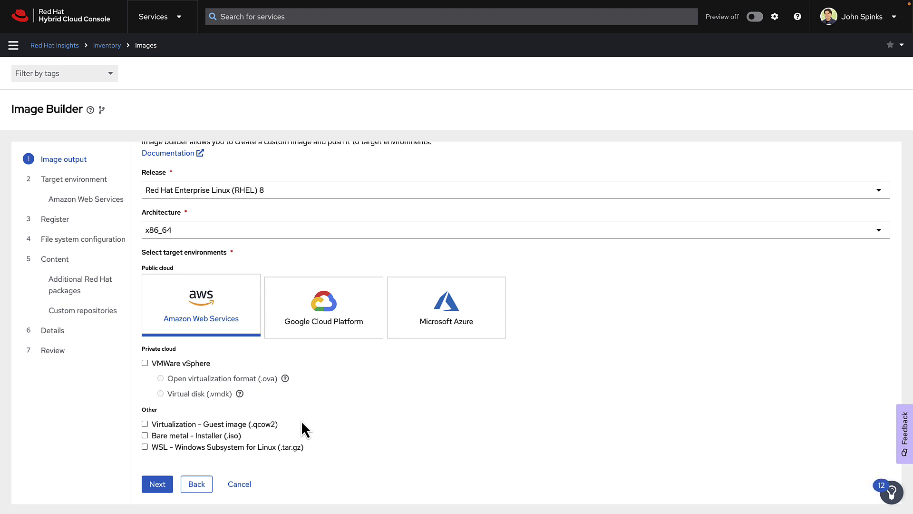
{"action": "left_click", "coordinate": [153, 484]}
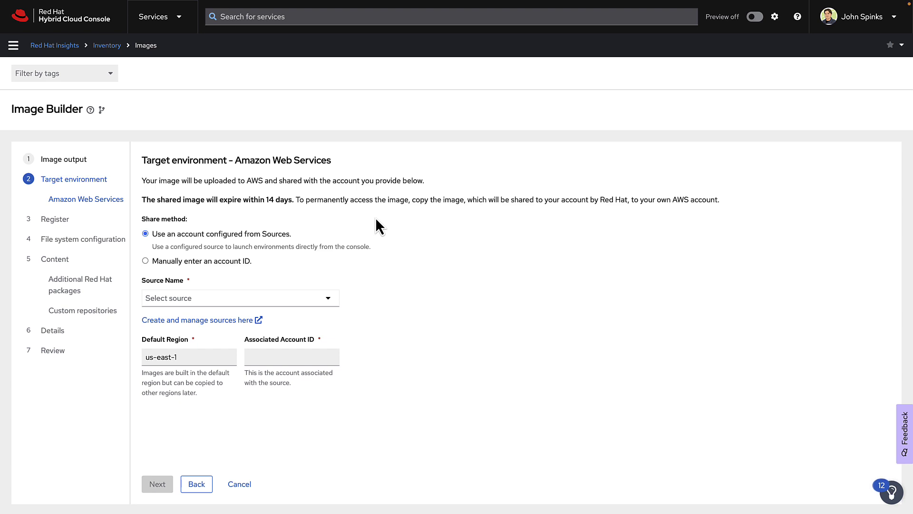
Share the image through an account configured from Sources, using the RH_AWS source, and continue to registration.
{"action": "left_click", "coordinate": [221, 263]}
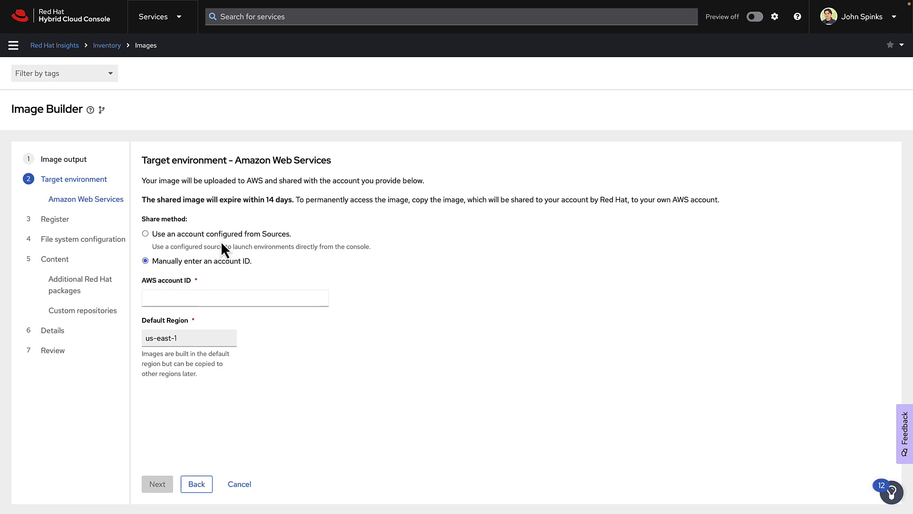
{"action": "left_click", "coordinate": [223, 244]}
{"action": "left_click", "coordinate": [209, 297]}
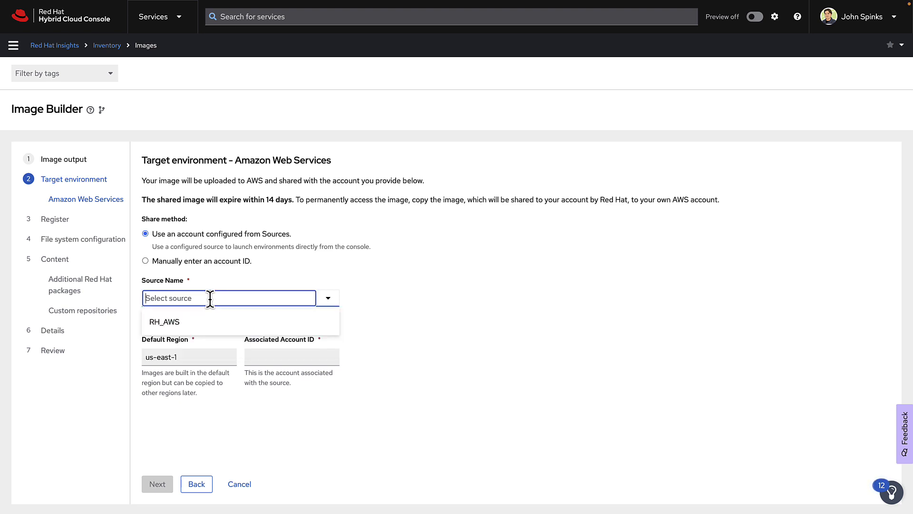
{"action": "left_click", "coordinate": [167, 322]}
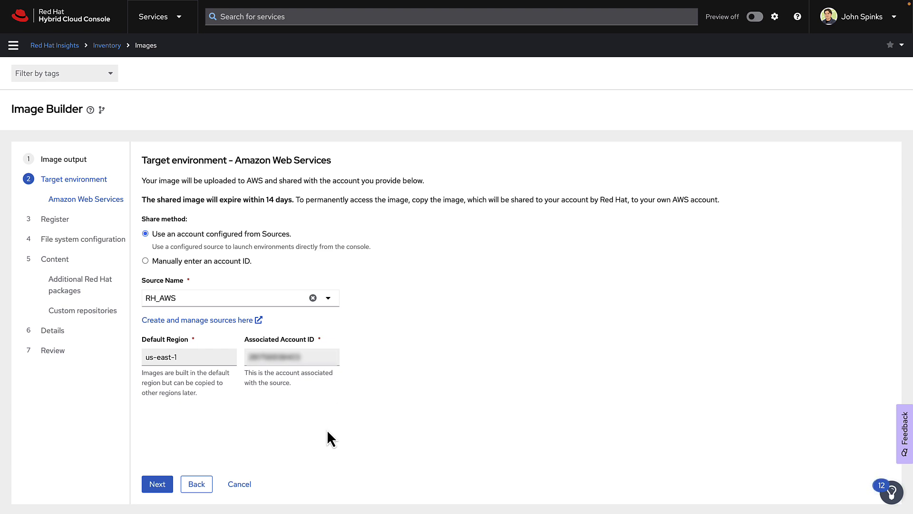
{"action": "left_click", "coordinate": [158, 485]}
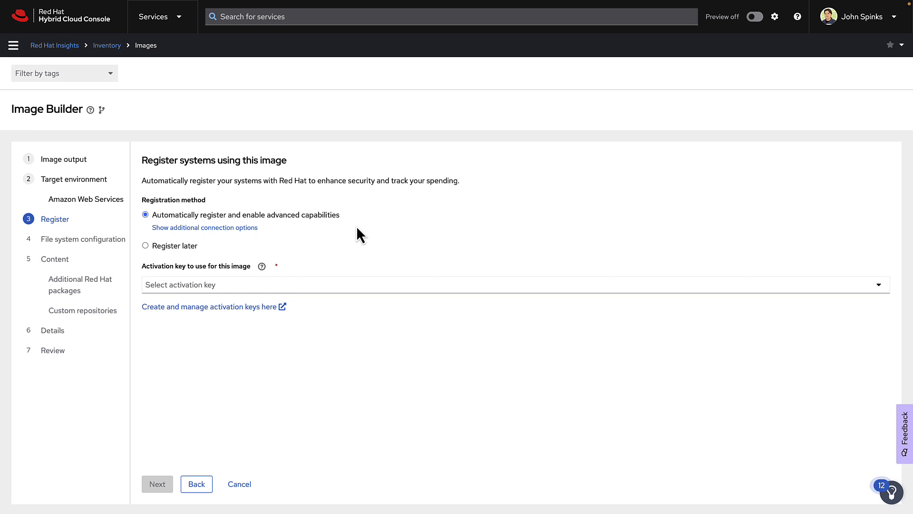
Keep automatic registration with advanced capabilities, select the AK_RHEL activation key, and continue to file system configuration.
{"action": "left_click", "coordinate": [181, 245]}
{"action": "left_click", "coordinate": [191, 217]}
{"action": "left_click", "coordinate": [314, 284]}
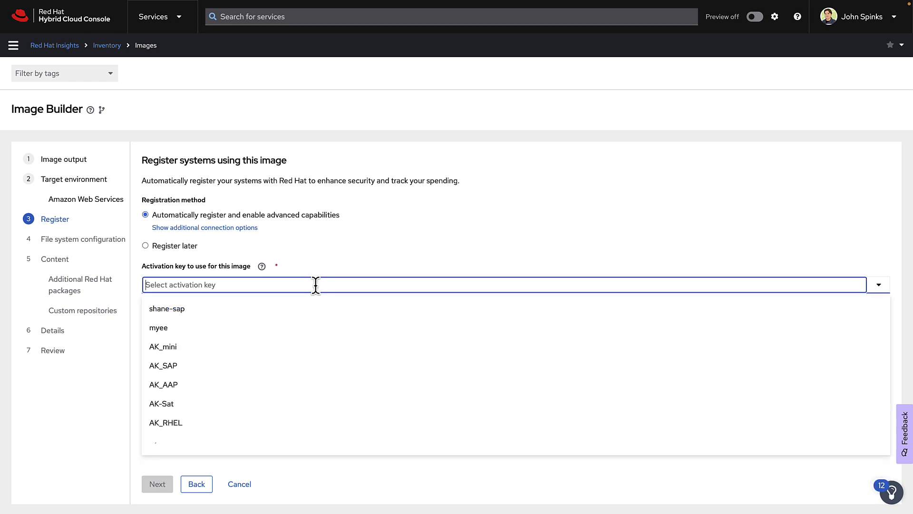
{"action": "left_click", "coordinate": [186, 428]}
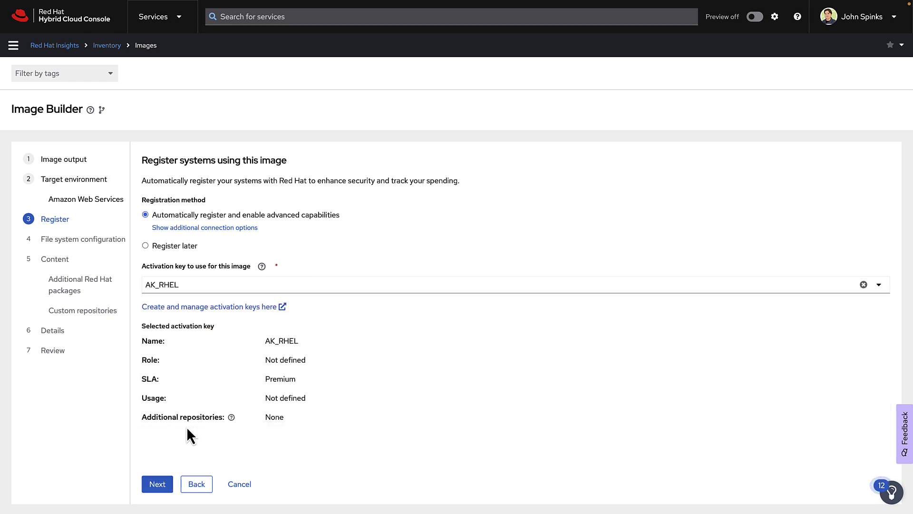
{"action": "left_click", "coordinate": [162, 480]}
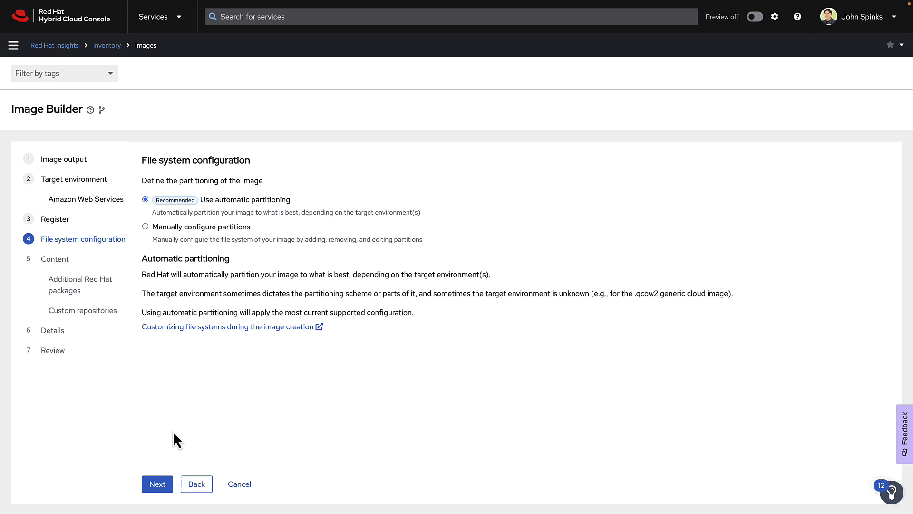
Switch to manual partition configuration and add a /tmp partition with a minimum size of 10 GiB.
{"action": "left_click", "coordinate": [145, 227]}
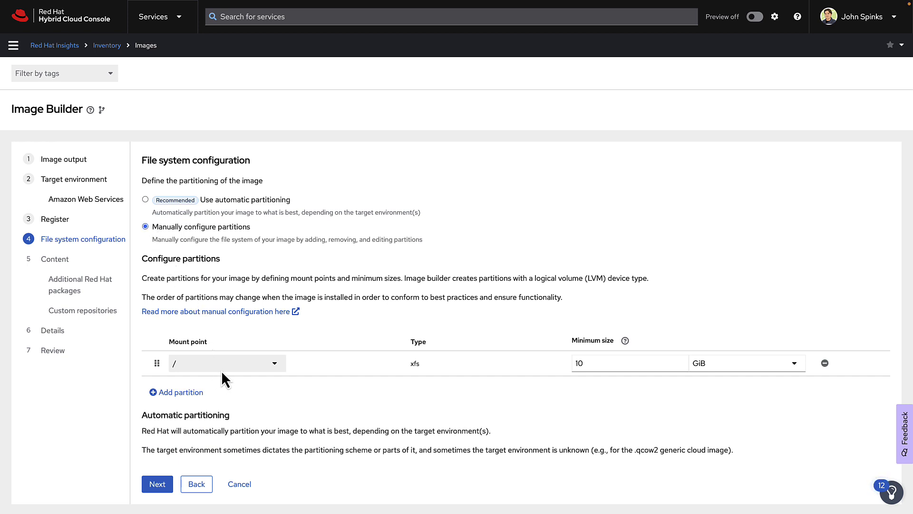
{"action": "left_click", "coordinate": [193, 393]}
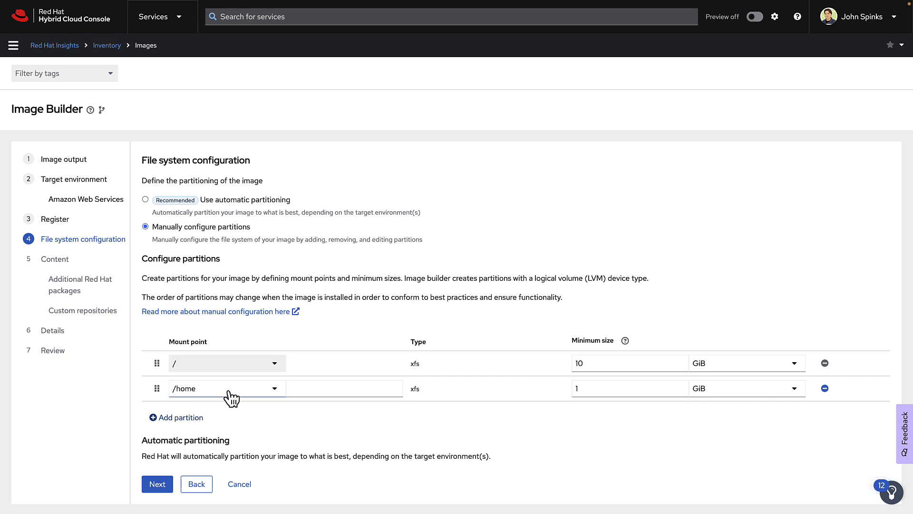
{"action": "left_click", "coordinate": [240, 389]}
{"action": "scroll", "coordinate": [228, 419], "scroll_direction": "down", "scroll_amount": 3}
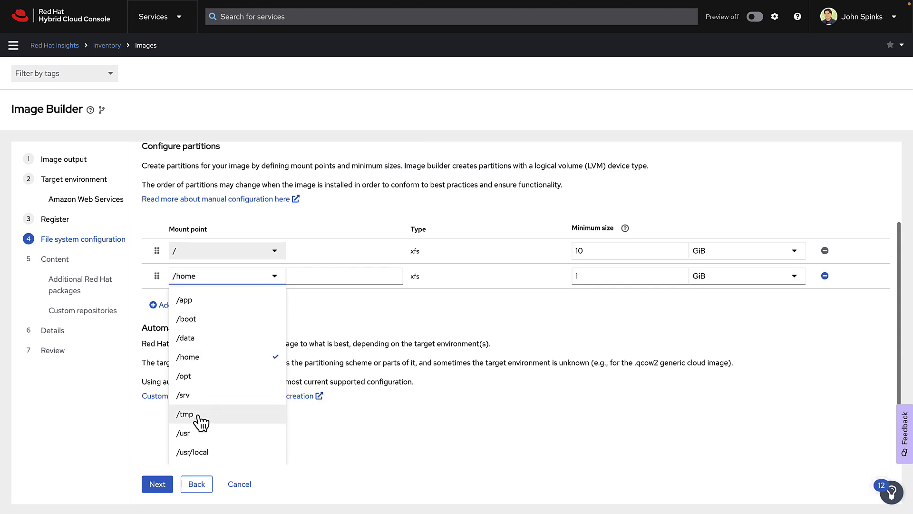
{"action": "left_click", "coordinate": [207, 418]}
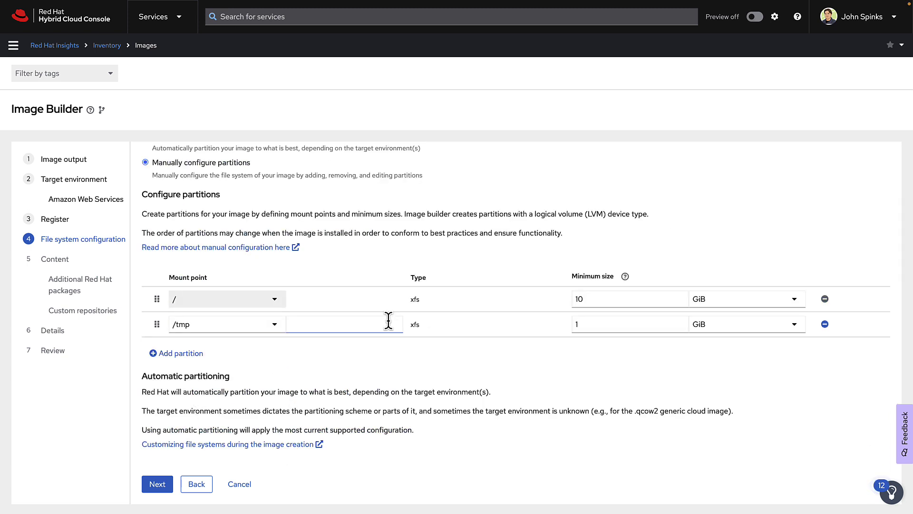
{"action": "left_click", "coordinate": [607, 325]}
{"action": "type", "text": "0"}
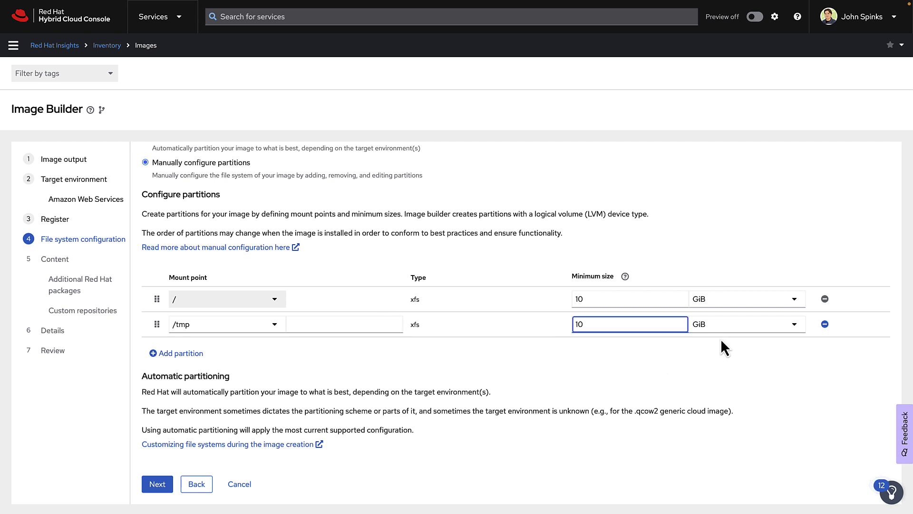
Add a /home partition to the layout and continue to the additional Red Hat packages.
{"action": "left_click", "coordinate": [187, 353]}
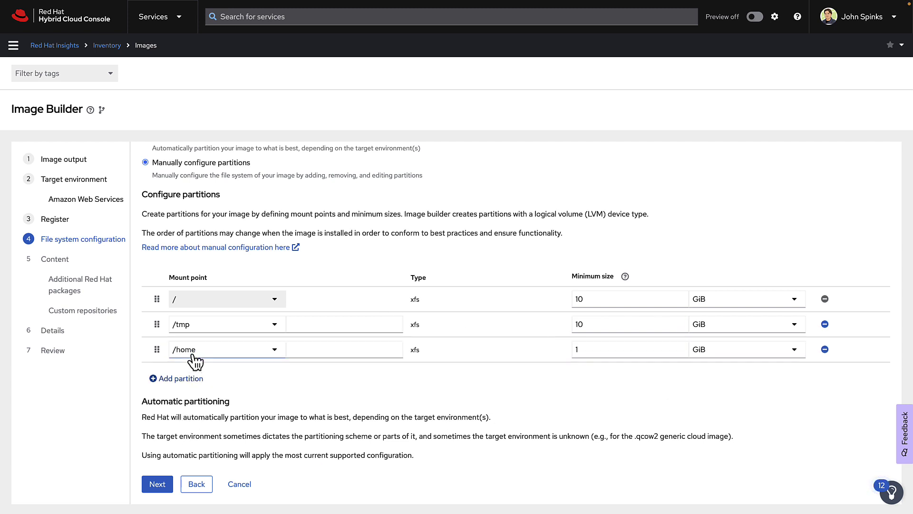
{"action": "left_click", "coordinate": [597, 351]}
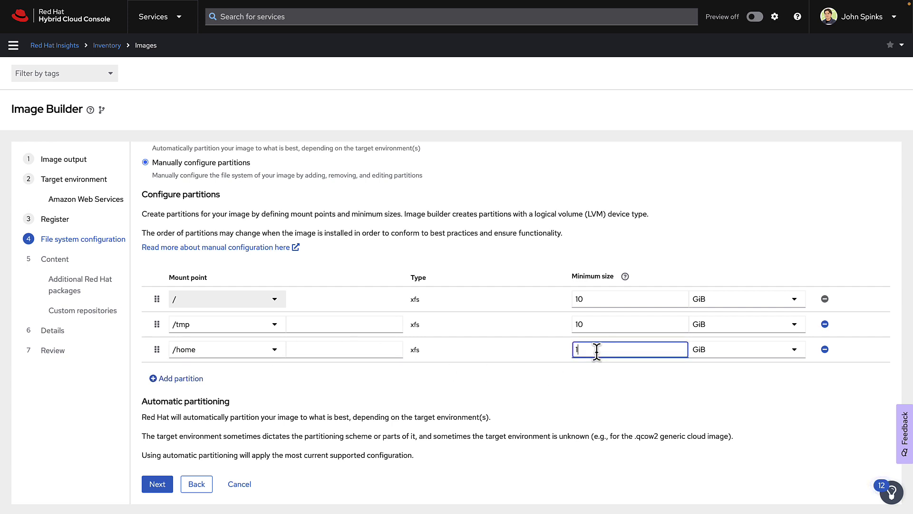
{"action": "left_click", "coordinate": [157, 483]}
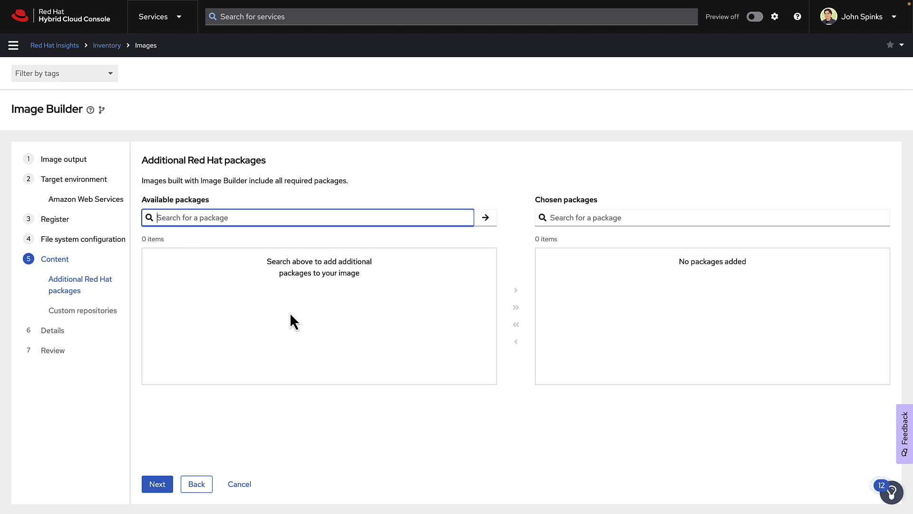
Search the available packages for "postgr" and add postgresql-server to the chosen packages.
{"action": "type", "text": "postgr"}
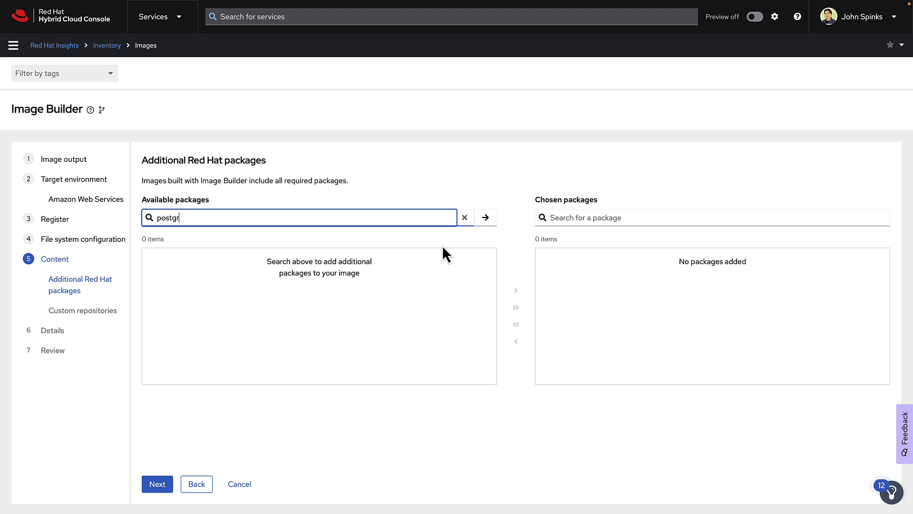
{"action": "left_click", "coordinate": [481, 224]}
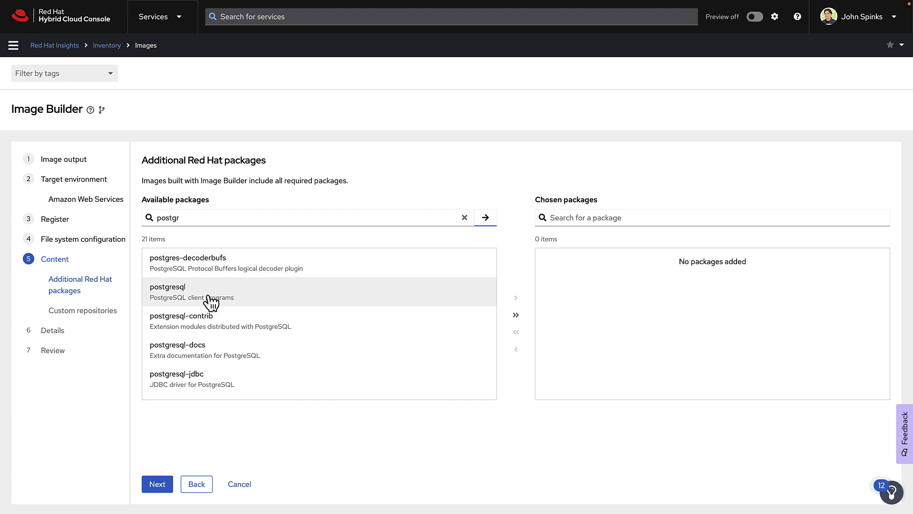
{"action": "scroll", "coordinate": [202, 302], "scroll_direction": "down", "scroll_amount": 5}
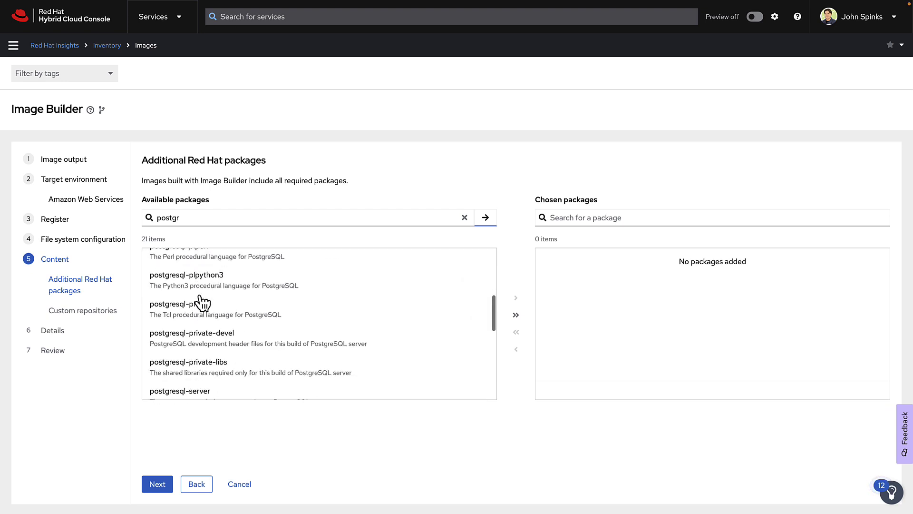
{"action": "left_click", "coordinate": [195, 361]}
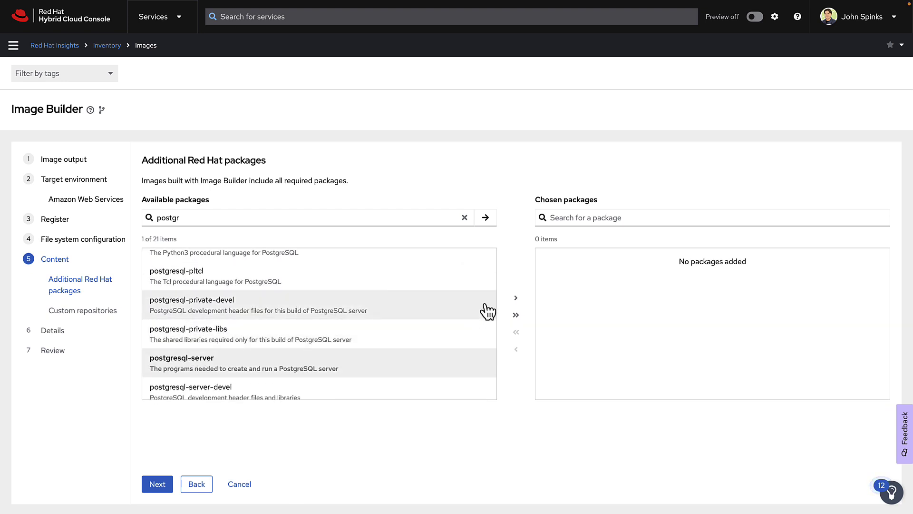
{"action": "left_click", "coordinate": [516, 299]}
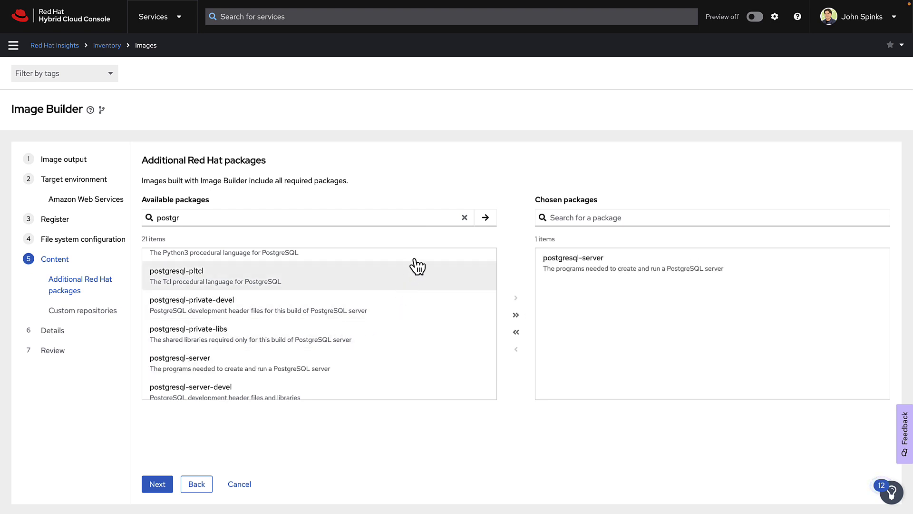
Search the available packages for "rhc" and add both rhc and rhc-worker-playbook to the chosen packages.
{"action": "left_click", "coordinate": [465, 218]}
{"action": "type", "text": "rhc"}
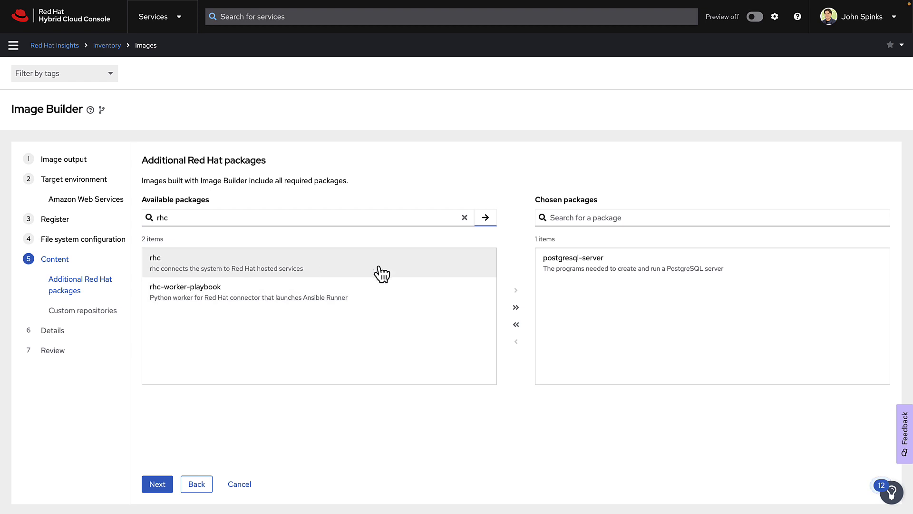
{"action": "left_click", "coordinate": [516, 308]}
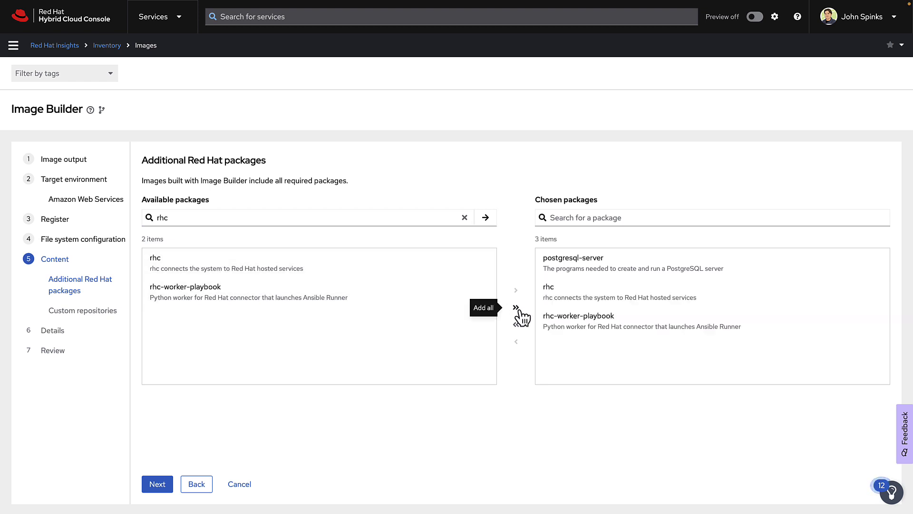
Search the available packages for "yara" and add yara to the chosen packages.
{"action": "left_click", "coordinate": [463, 217]}
{"action": "type", "text": "yara"}
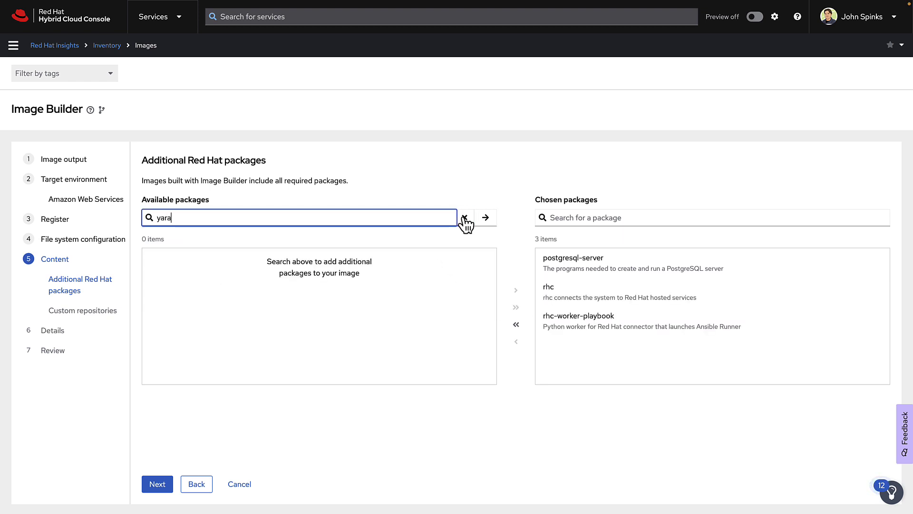
{"action": "left_click", "coordinate": [485, 217]}
{"action": "left_click", "coordinate": [265, 269]}
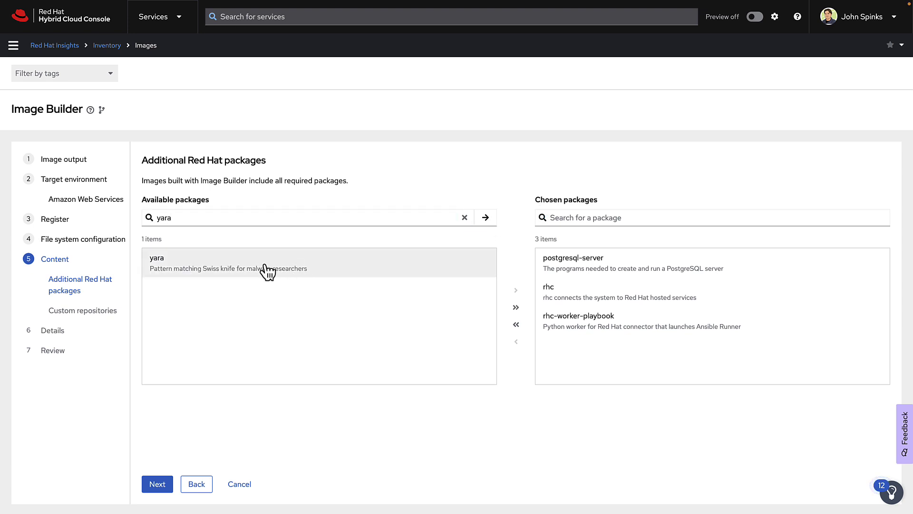
{"action": "left_click", "coordinate": [516, 290]}
Search the available packages for "pcp", add the exact match pcp to the chosen packages, and continue to the custom repositories.
{"action": "left_click", "coordinate": [464, 217]}
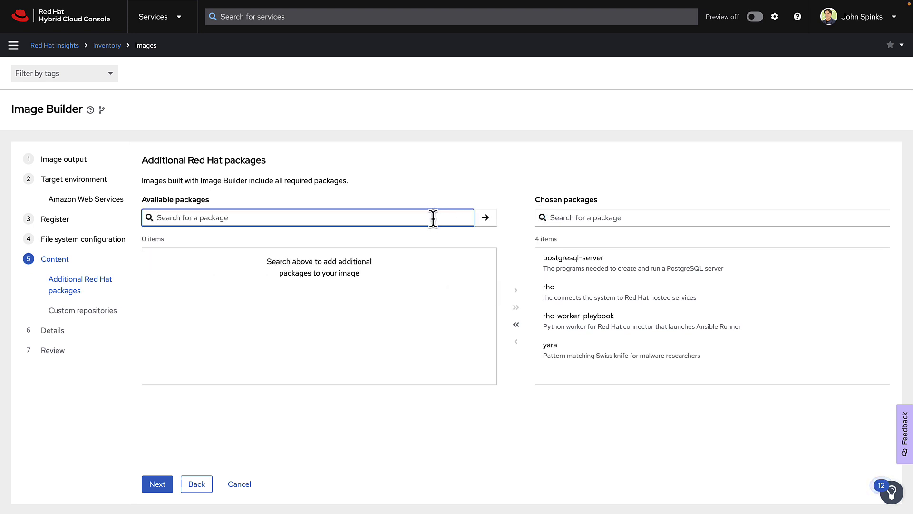
{"action": "type", "text": "pcp"}
{"action": "left_click", "coordinate": [485, 218]}
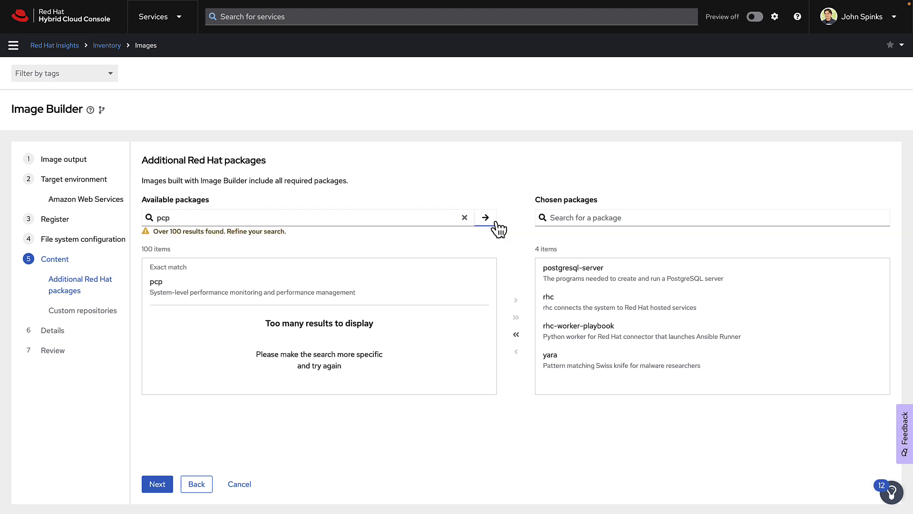
{"action": "left_click", "coordinate": [438, 305]}
{"action": "left_click", "coordinate": [516, 300]}
{"action": "left_click", "coordinate": [158, 484]}
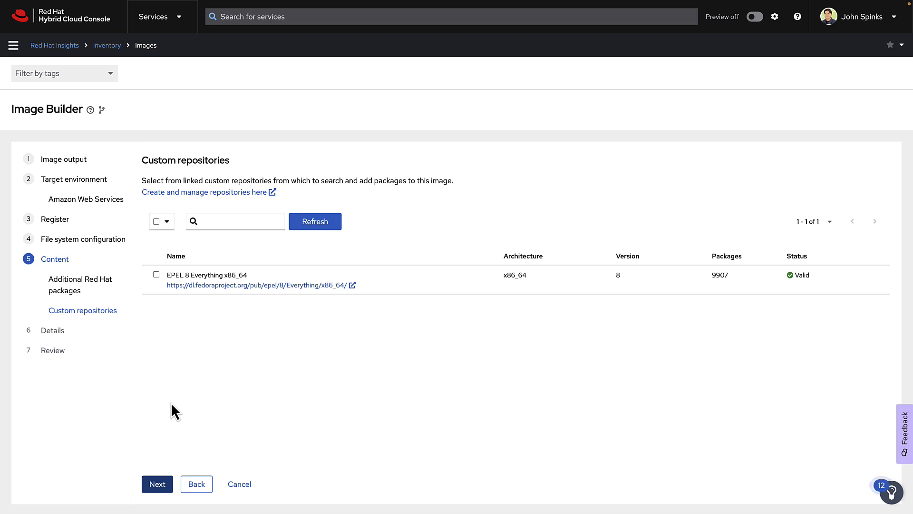
Skip the custom repositories, name the image rhel8-postgres with the description "RHEL 8 Postgresql server", and continue to the review.
{"action": "left_click", "coordinate": [157, 490]}
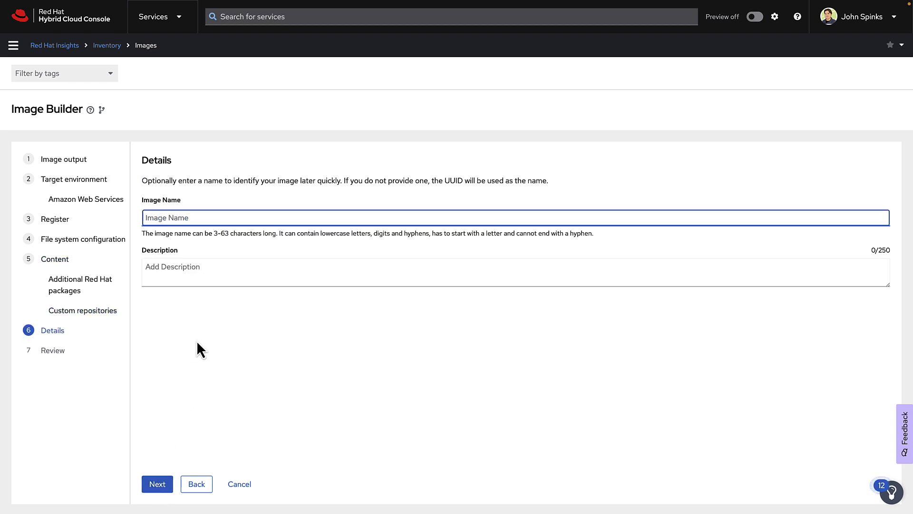
{"action": "type", "text": "rhel8-postgres"}
{"action": "left_click", "coordinate": [192, 266]}
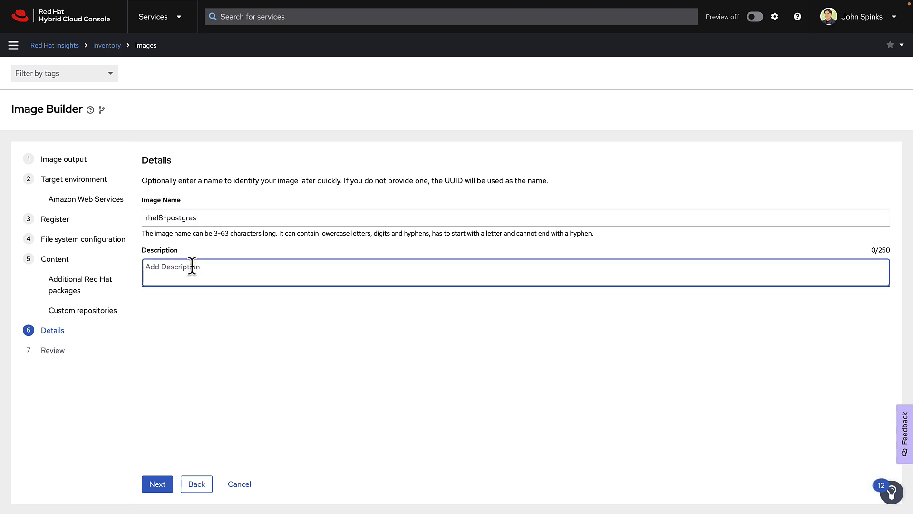
{"action": "type", "text": "RHEL 8 Postgresql server"}
{"action": "left_click", "coordinate": [157, 484]}
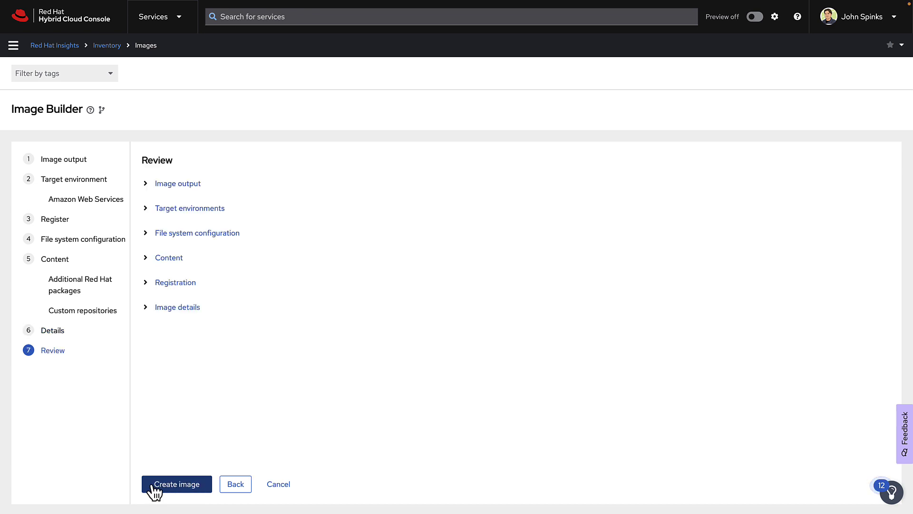
Review the image output, target environment and file system configuration, and create the image.
{"action": "left_click", "coordinate": [146, 184]}
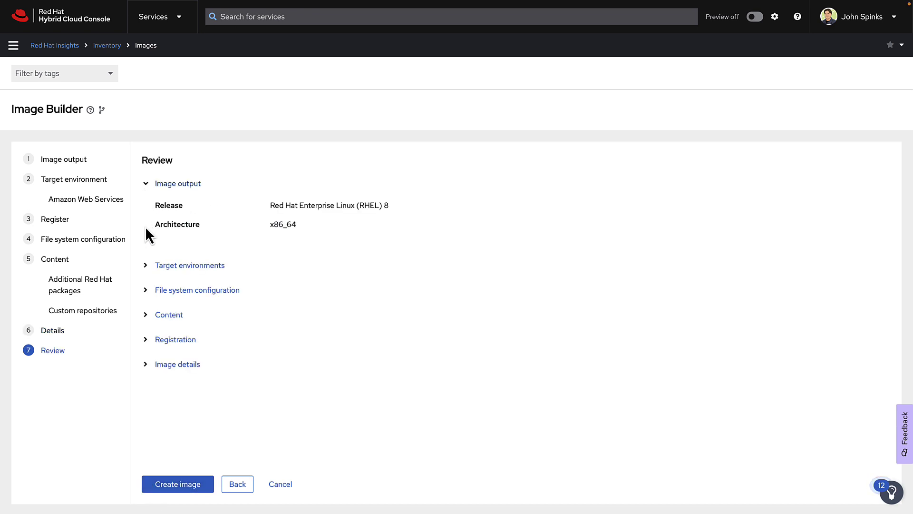
{"action": "left_click", "coordinate": [145, 265]}
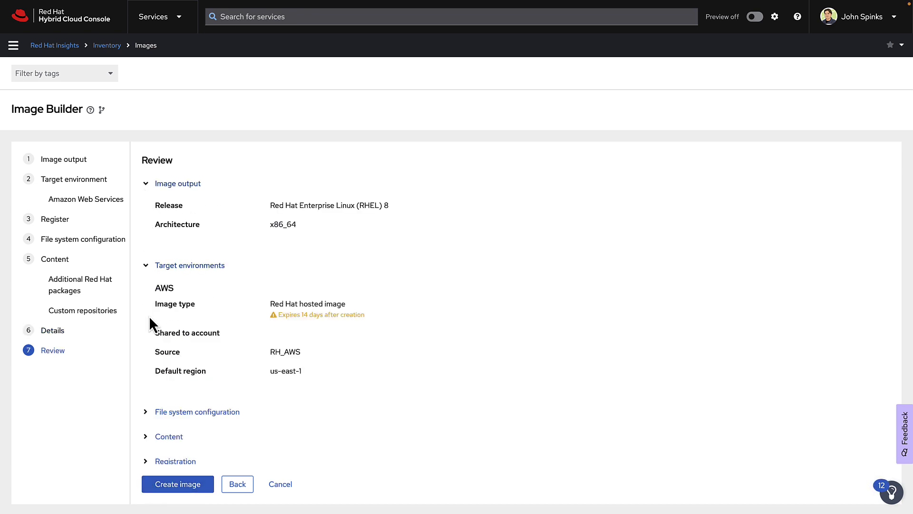
{"action": "left_click", "coordinate": [146, 413]}
{"action": "scroll", "coordinate": [147, 418], "scroll_direction": "down", "scroll_amount": 3}
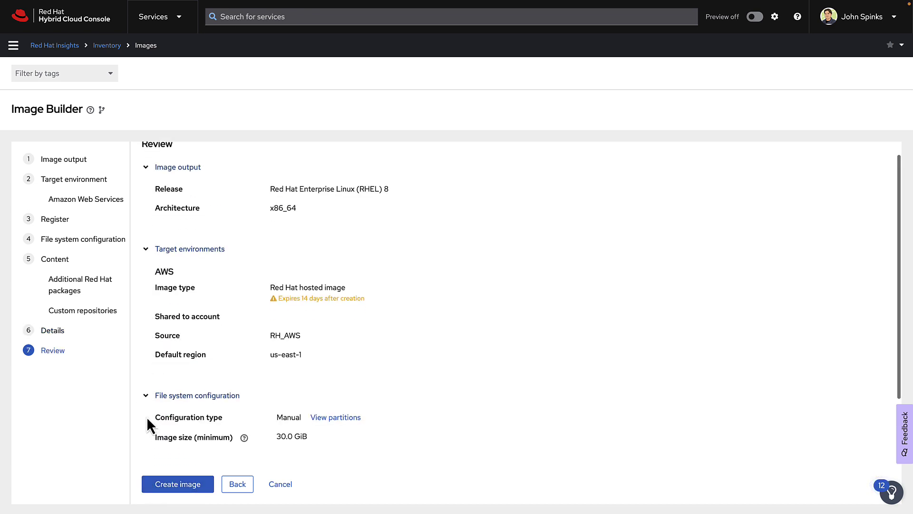
{"action": "left_click", "coordinate": [166, 489]}
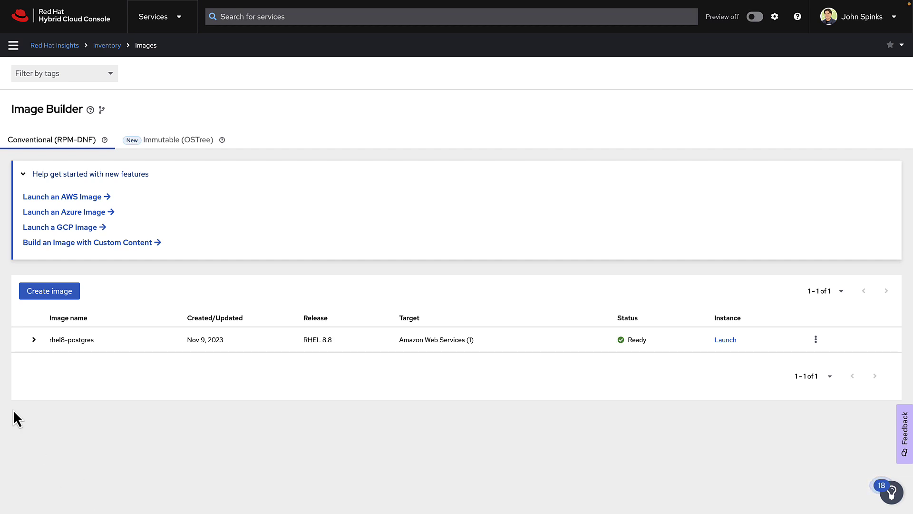
Examine the rhel8-postgres image's build information, cloud provider identifiers and available actions.
{"action": "left_click", "coordinate": [34, 340]}
{"action": "scroll", "coordinate": [63, 387], "scroll_direction": "down", "scroll_amount": 1}
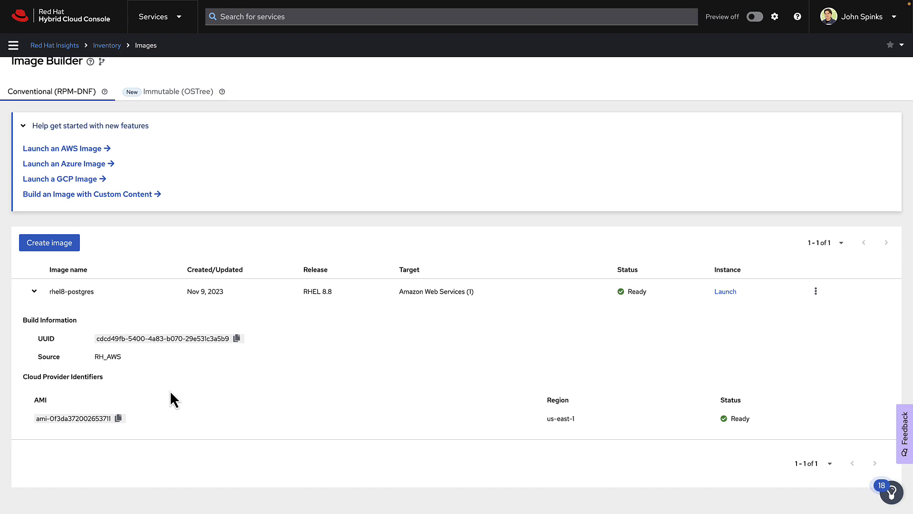
{"action": "scroll", "coordinate": [170, 398], "scroll_direction": "up", "scroll_amount": 1}
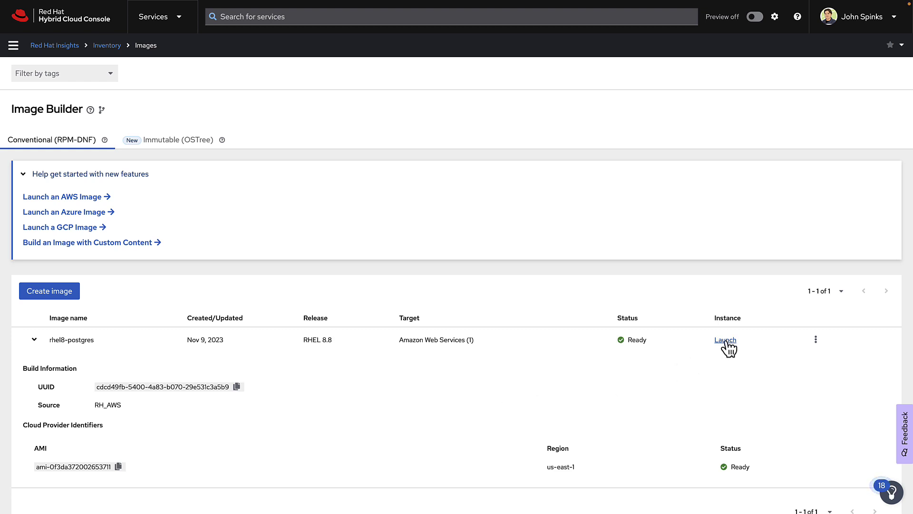
{"action": "left_click", "coordinate": [815, 339]}
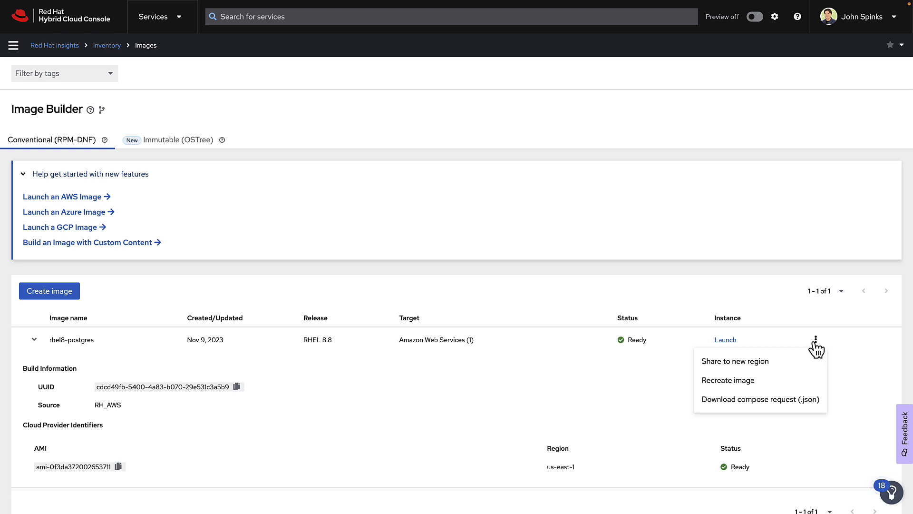
{"action": "left_click", "coordinate": [807, 340]}
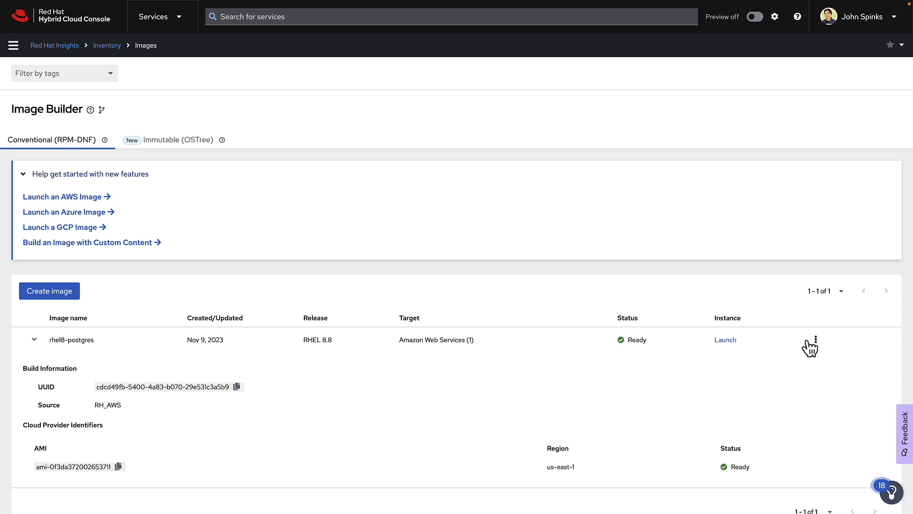
Start launching an instance of rhel8-postgres with instance type t2.large and the template HostLaunchTemplate.
{"action": "left_click", "coordinate": [723, 340]}
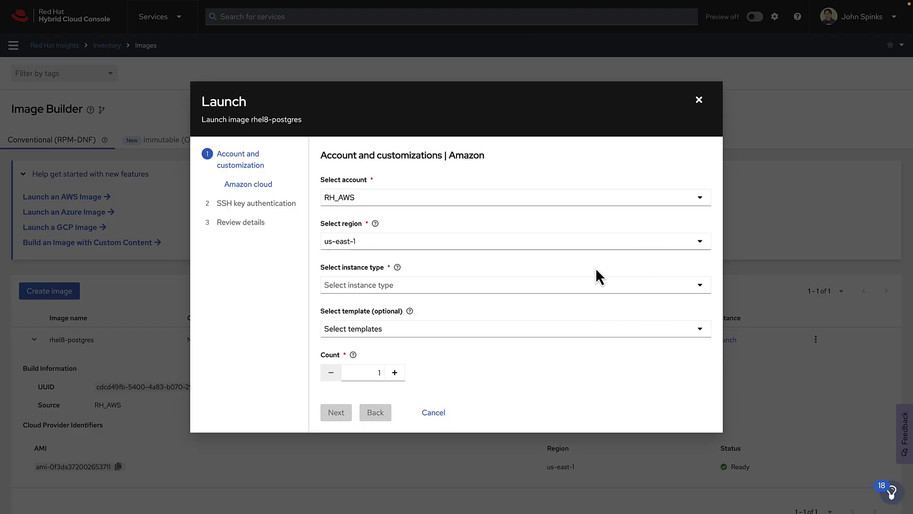
{"action": "left_click", "coordinate": [591, 286]}
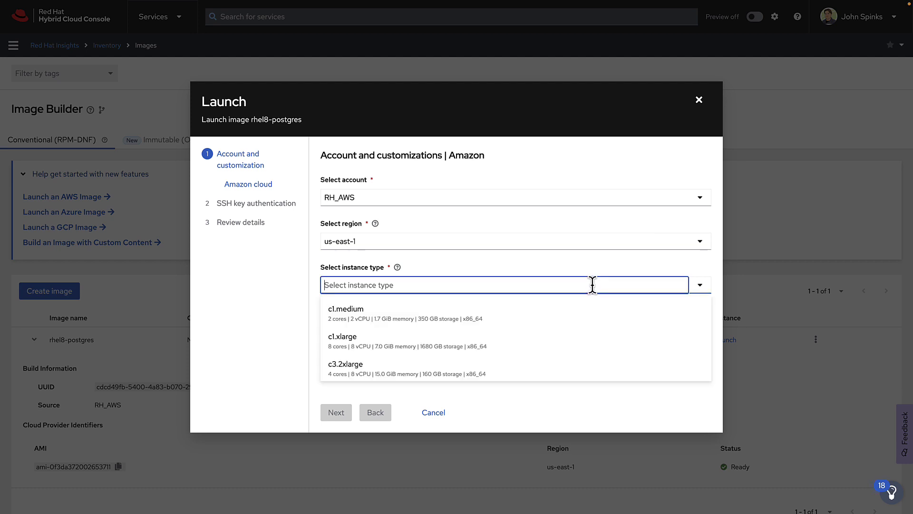
{"action": "type", "text": "t2"}
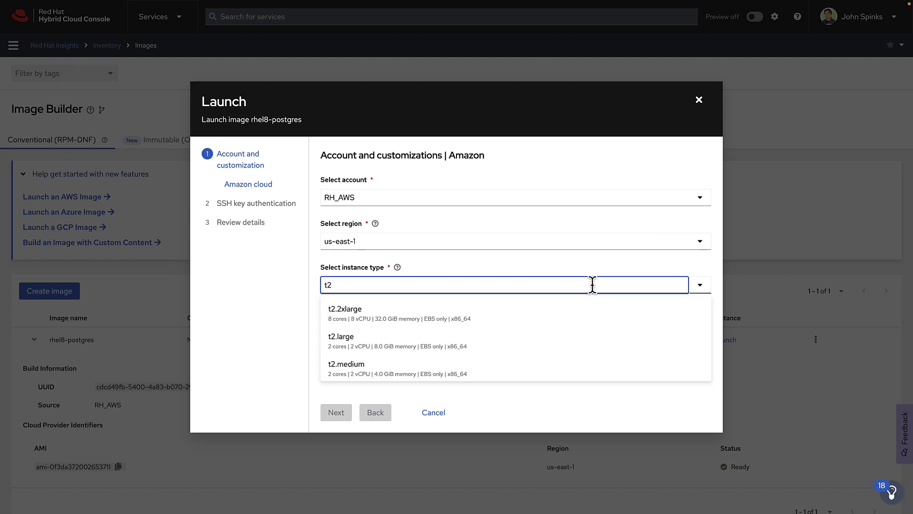
{"action": "left_click", "coordinate": [465, 350]}
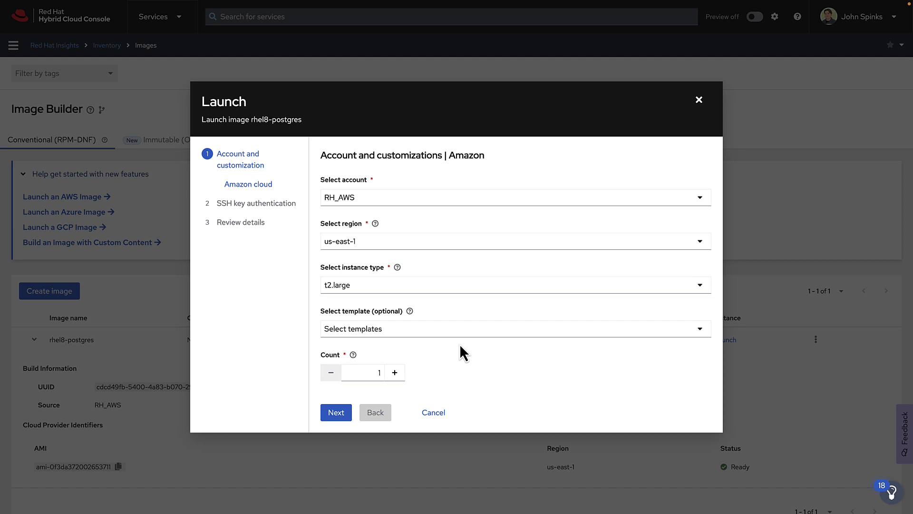
{"action": "left_click", "coordinate": [436, 333]}
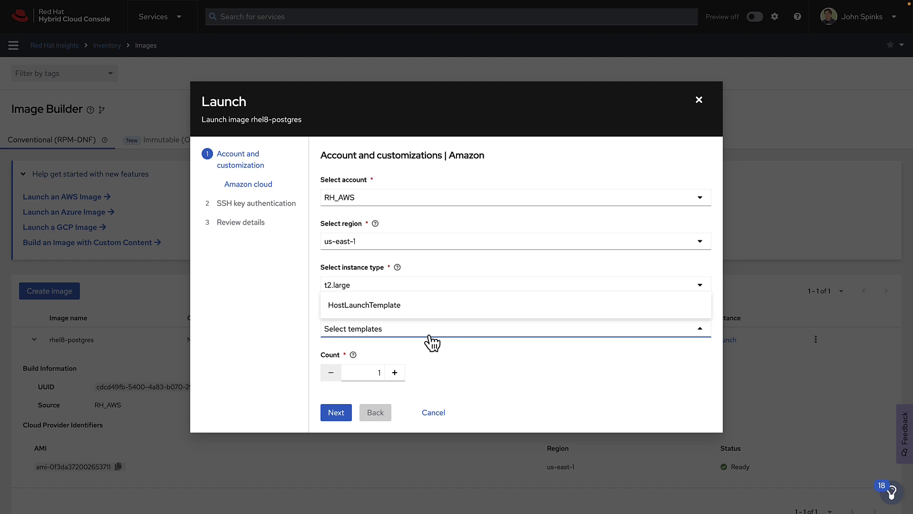
{"action": "left_click", "coordinate": [417, 307]}
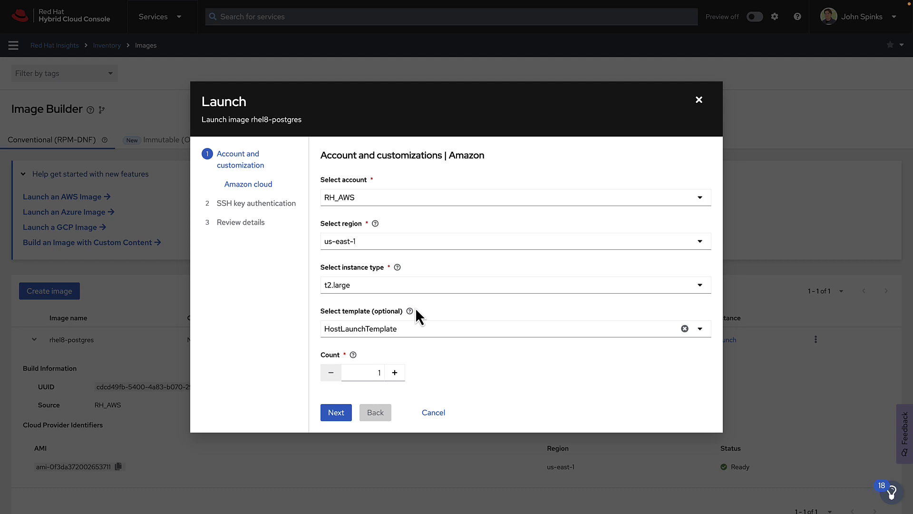
{"action": "left_click", "coordinate": [379, 373]}
{"action": "type", "text": "0"}
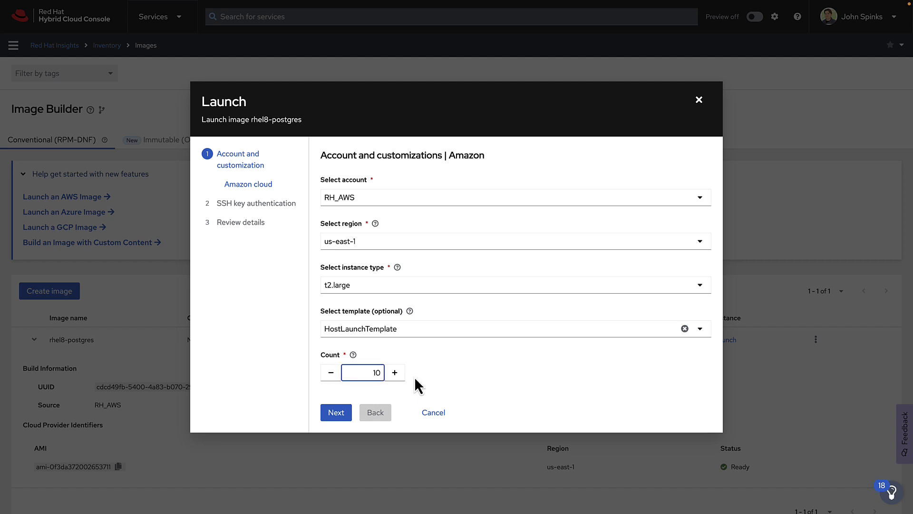
{"action": "key", "text": "BackSpace"}
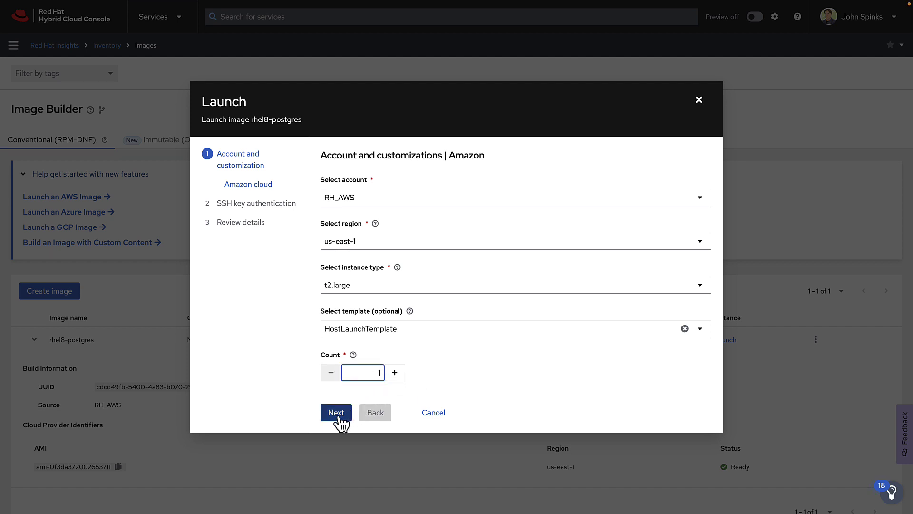
Choose the existing desktop SSH public key for authentication and launch the instance after the review.
{"action": "left_click", "coordinate": [337, 412]}
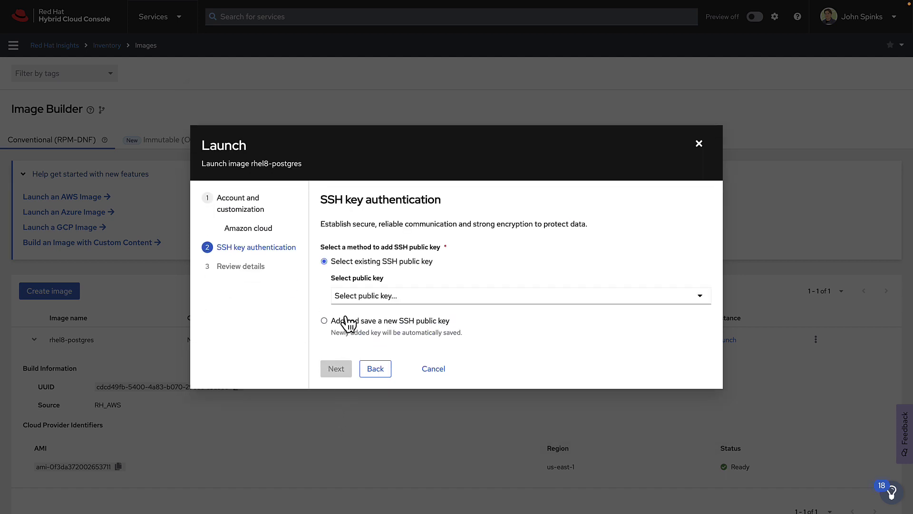
{"action": "left_click", "coordinate": [366, 321]}
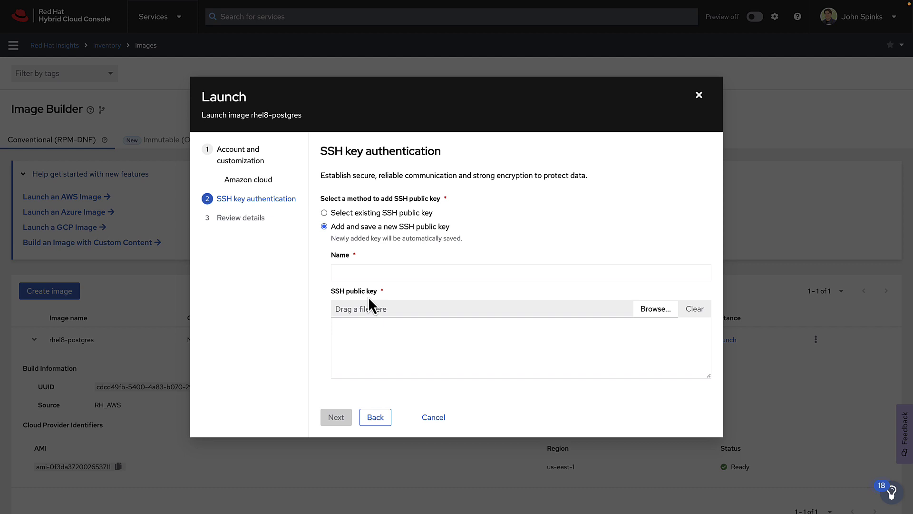
{"action": "left_click", "coordinate": [331, 216]}
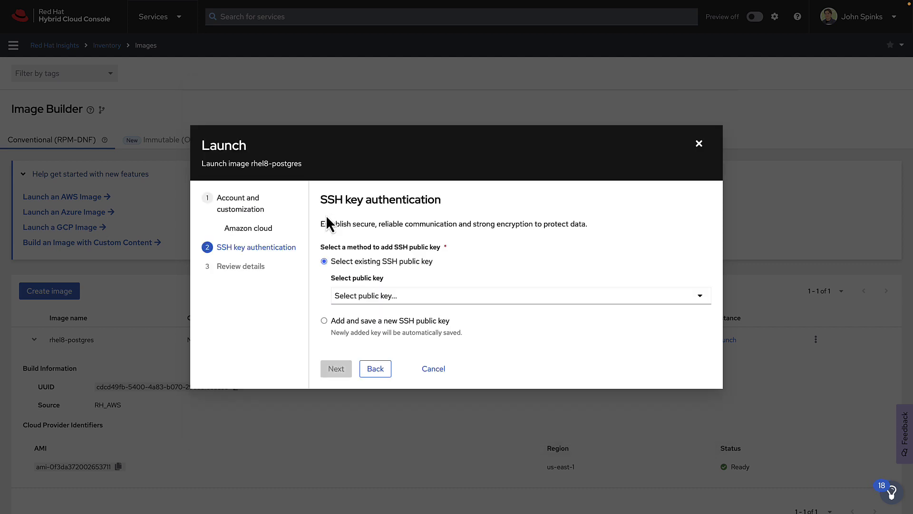
{"action": "left_click", "coordinate": [406, 302]}
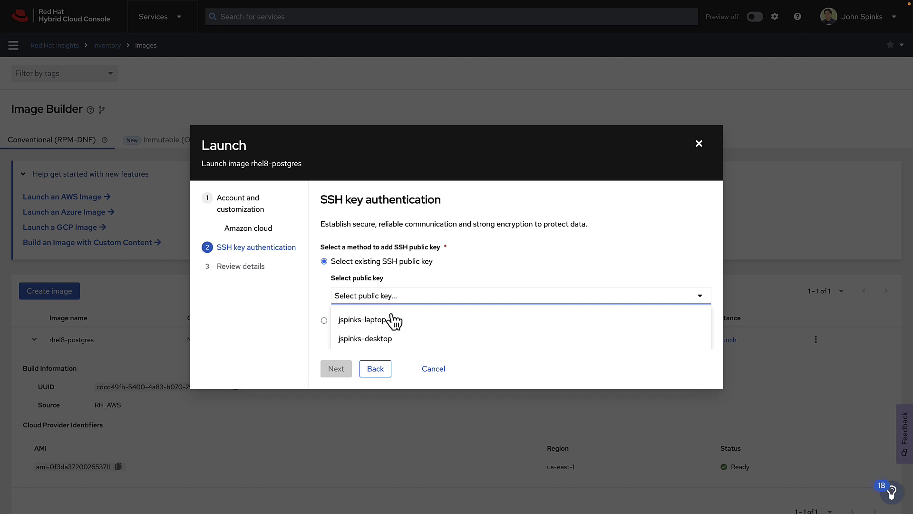
{"action": "left_click", "coordinate": [380, 339]}
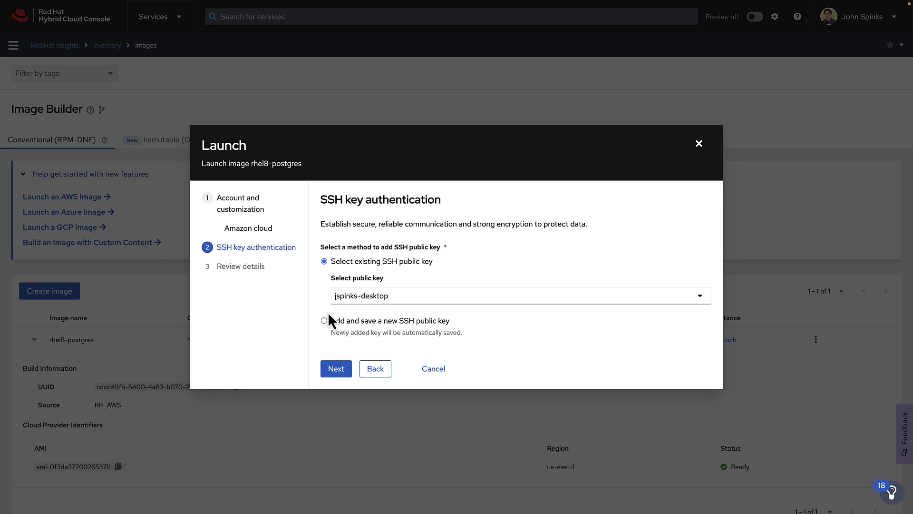
{"action": "left_click", "coordinate": [336, 370]}
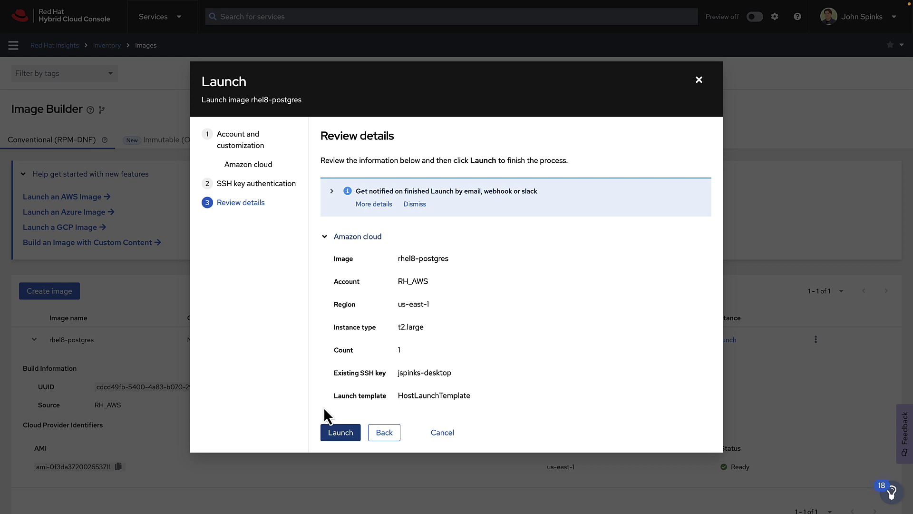
{"action": "left_click", "coordinate": [339, 432]}
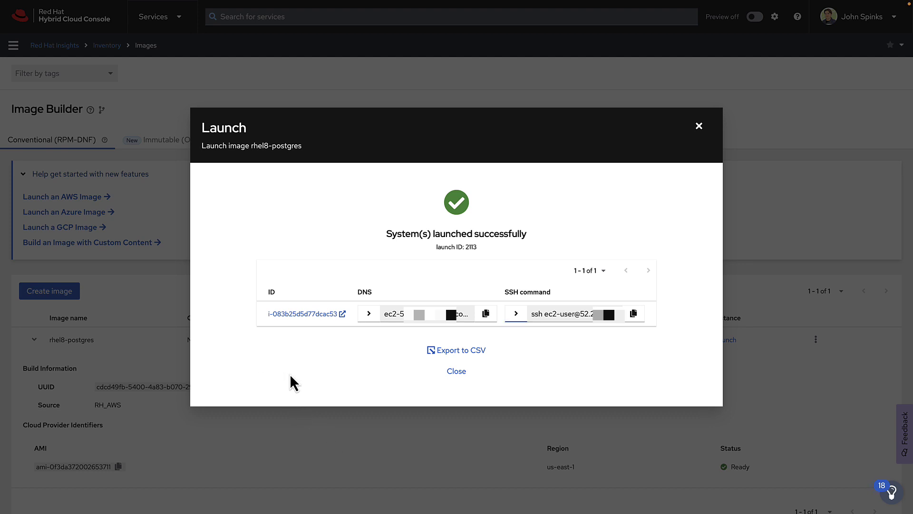
Expand the launched system's DNS and SSH command, copy the SSH command, and switch to the terminal.
{"action": "left_click", "coordinate": [368, 314]}
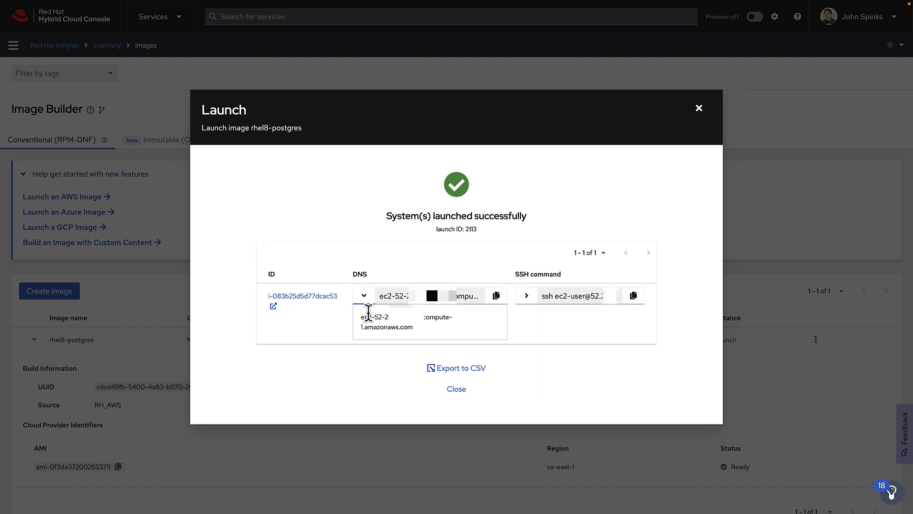
{"action": "left_click", "coordinate": [527, 298]}
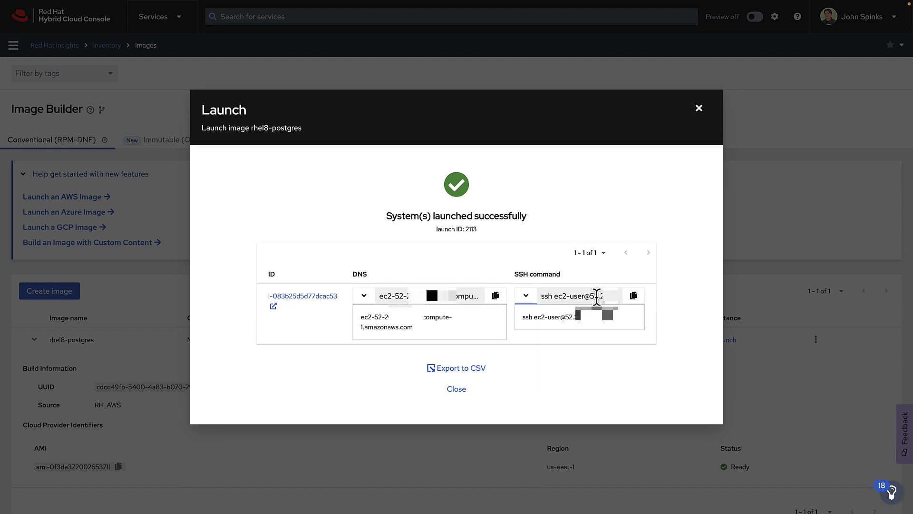
{"action": "left_click", "coordinate": [634, 296]}
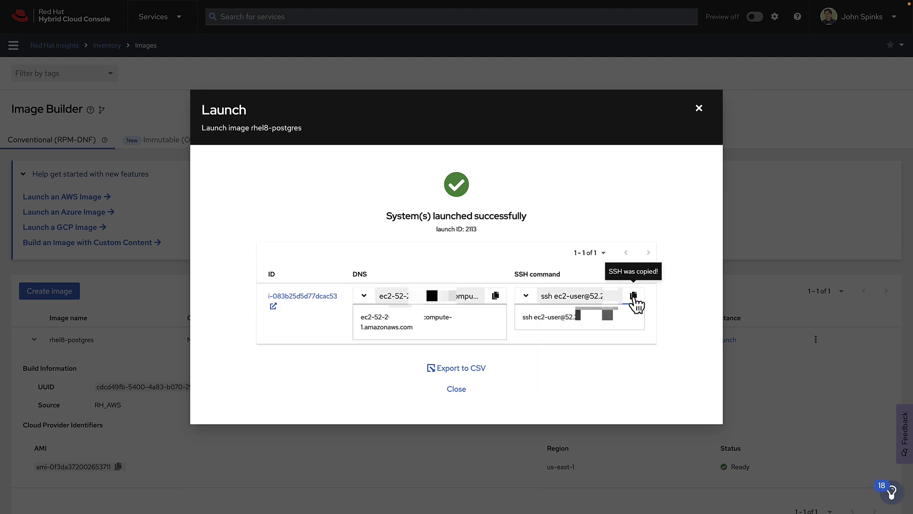
{"action": "key", "text": "ctrl+Left"}
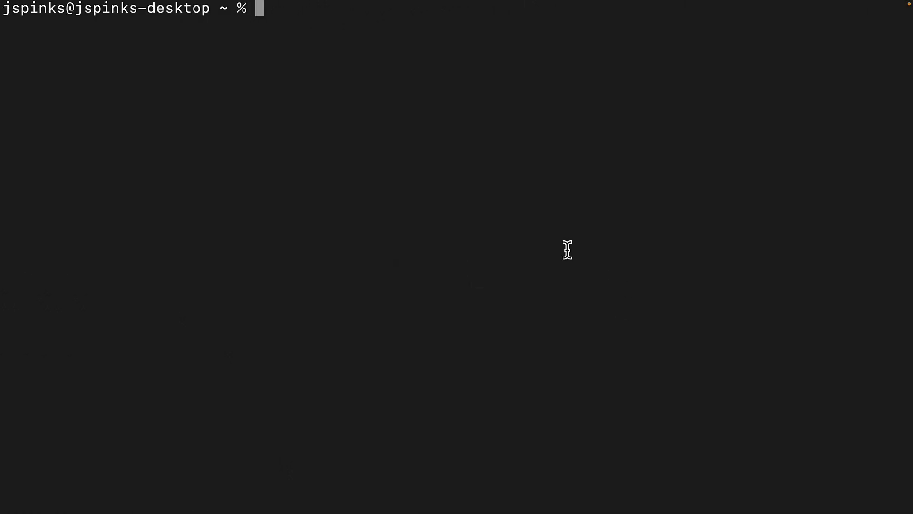
Connect to the launched instance as ec2-user with the copied SSH command and accept the host's key fingerprint.
{"action": "key", "text": "super+v"}
{"action": "key", "text": "Return"}
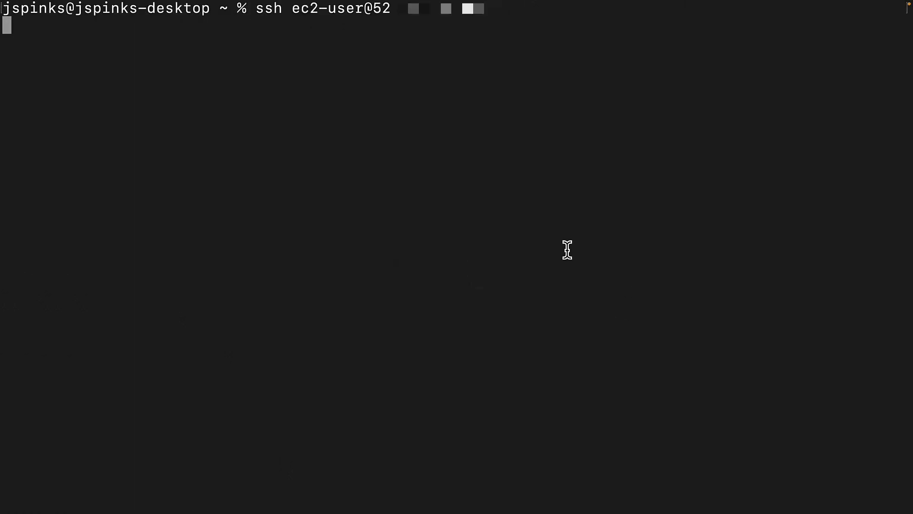
{"action": "type", "text": "yes"}
{"action": "key", "text": "Return"}
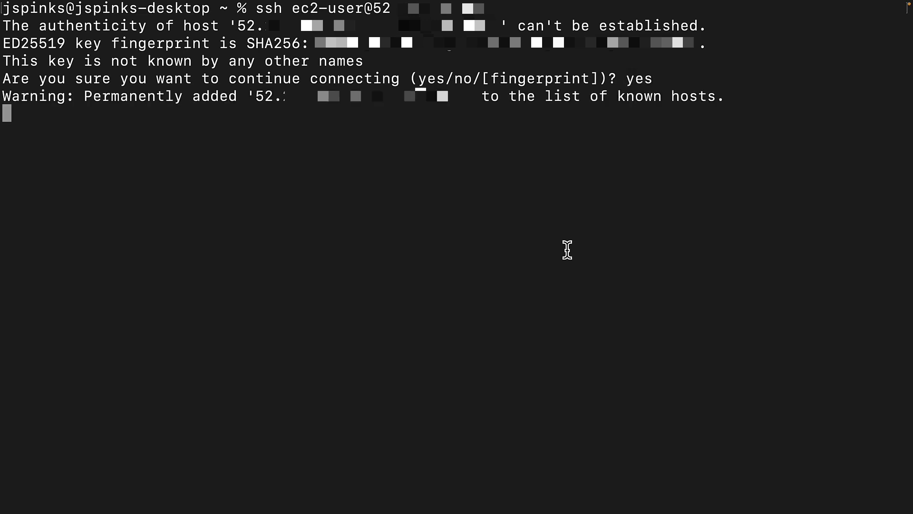
{"action": "key", "text": "Return"}
{"action": "key", "text": "Return"}
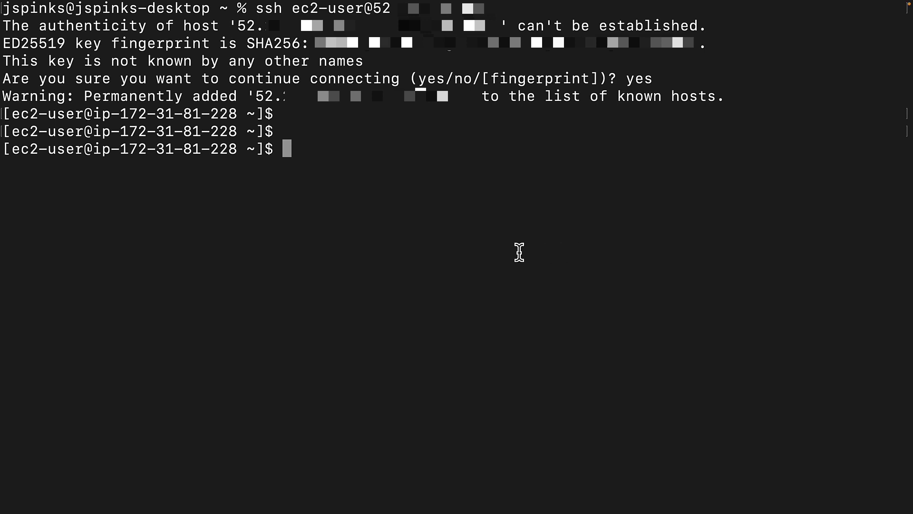
Switch back to the Hybrid Cloud Console, close the launch results and open the Systems inventory.
{"action": "key", "text": "ctrl+Right"}
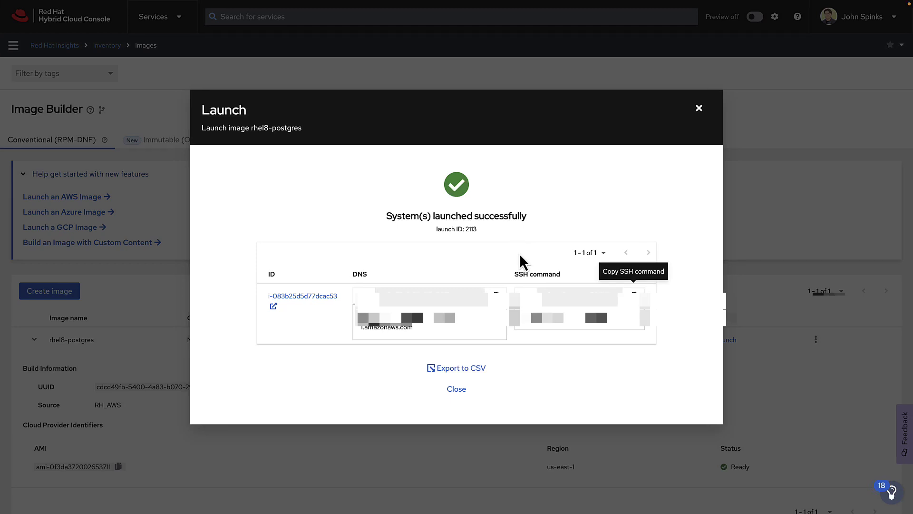
{"action": "left_click", "coordinate": [460, 390]}
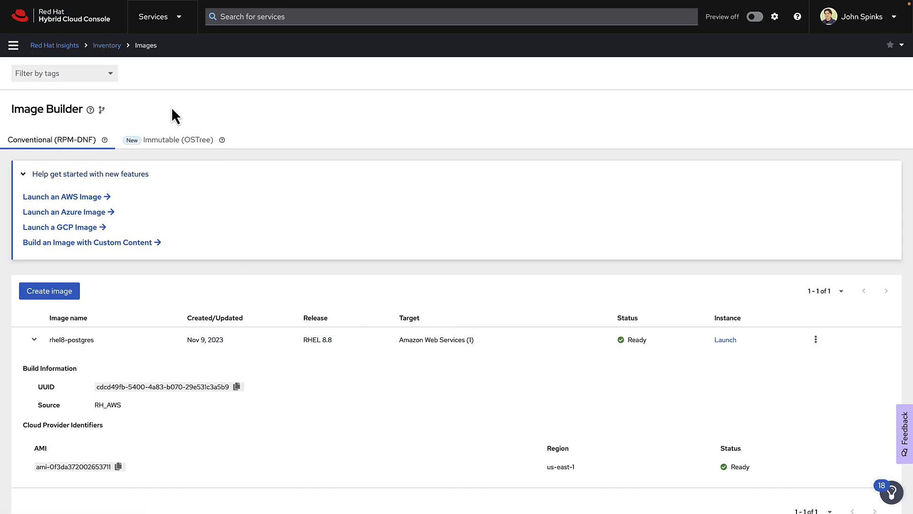
{"action": "left_click", "coordinate": [14, 46]}
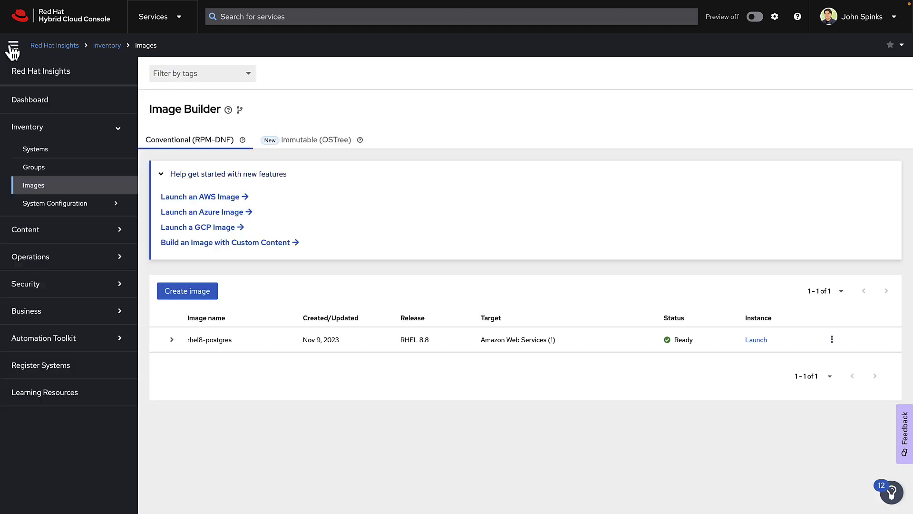
{"action": "left_click", "coordinate": [35, 150]}
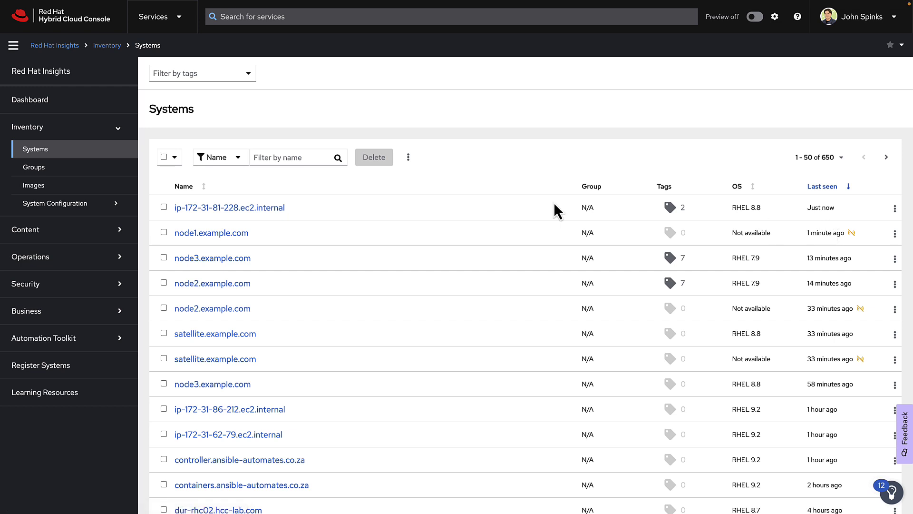
Open the system ip-172-31-81-228.ec2.internal and examine its operating system release and BIOS version.
{"action": "left_click", "coordinate": [269, 211]}
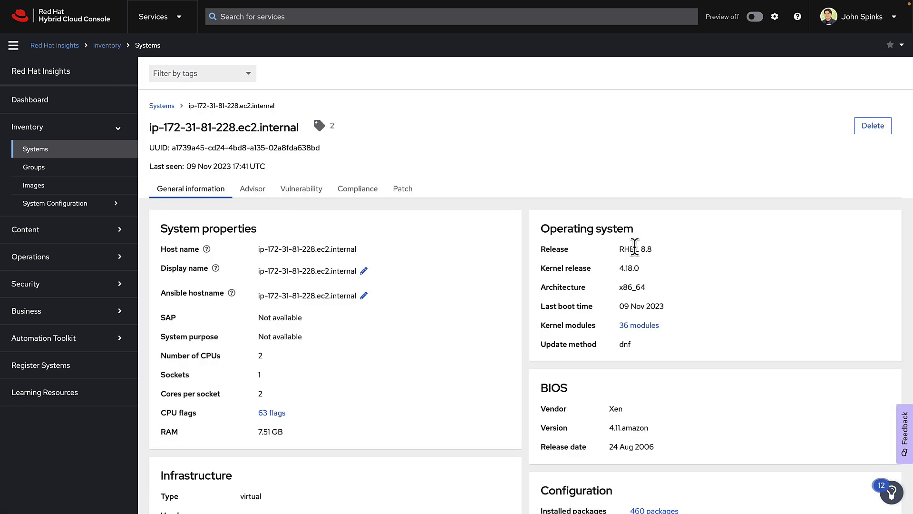
{"action": "left_click_drag", "start_coordinate": [615, 251], "coordinate": [730, 265]}
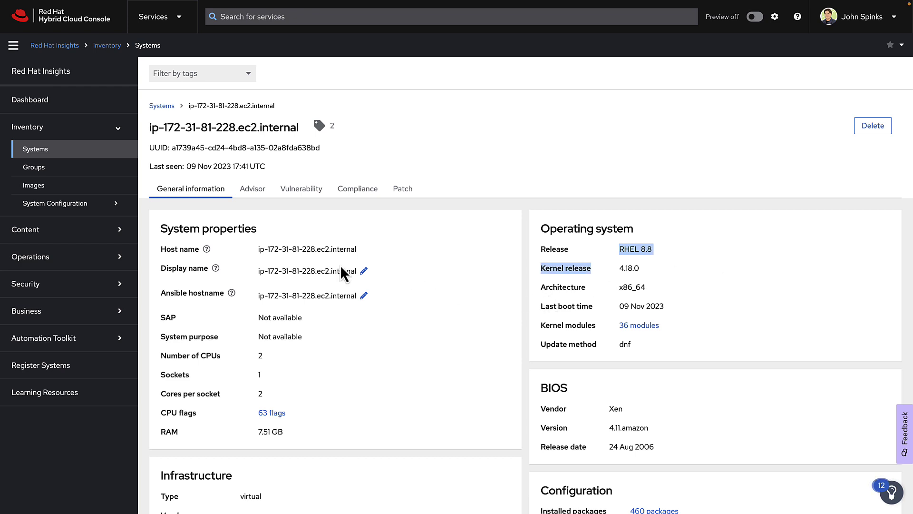
{"action": "left_click_drag", "start_coordinate": [668, 427], "coordinate": [601, 424]}
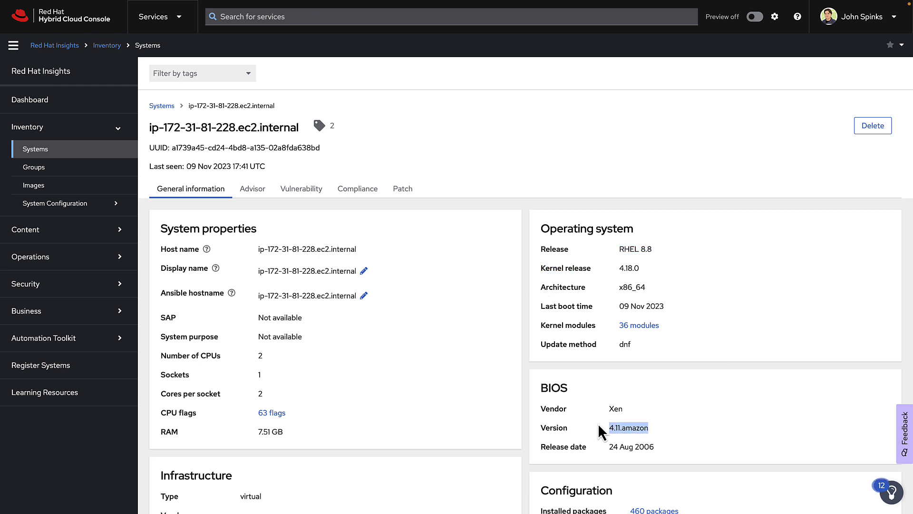
Review the system's Advisor recommendations, vulnerabilities and patch advisories, and return to the vulnerability list.
{"action": "left_click", "coordinate": [260, 194]}
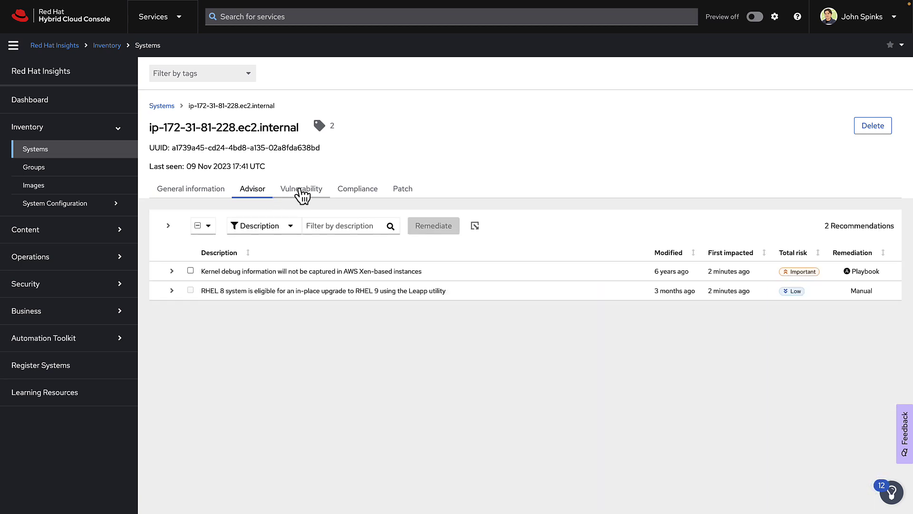
{"action": "left_click", "coordinate": [303, 195]}
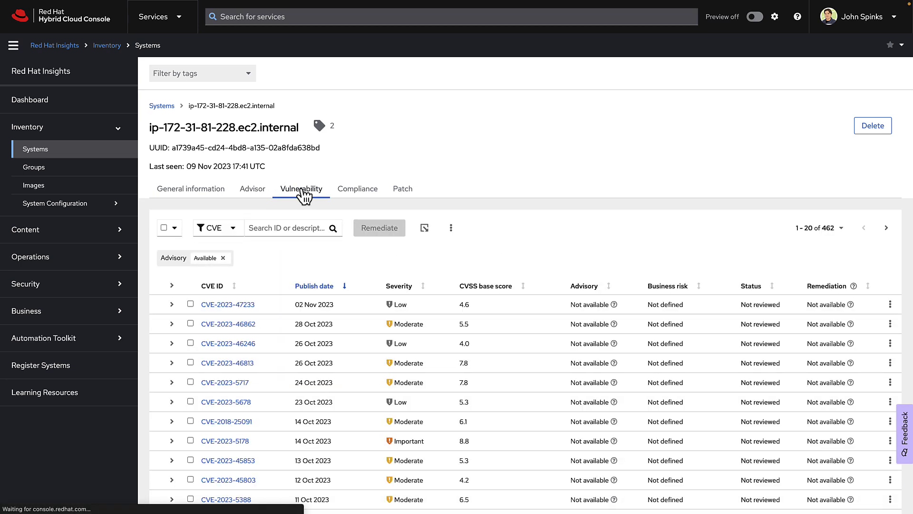
{"action": "left_click", "coordinate": [405, 195]}
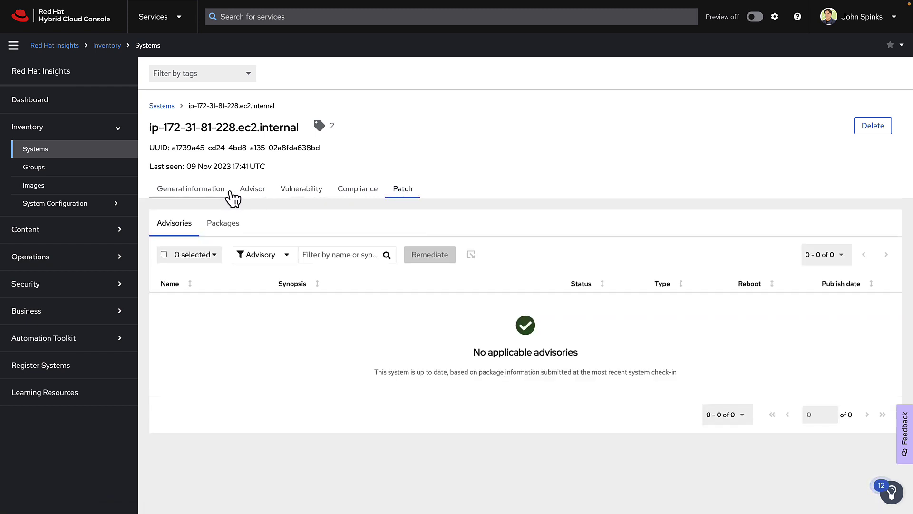
{"action": "left_click", "coordinate": [283, 195]}
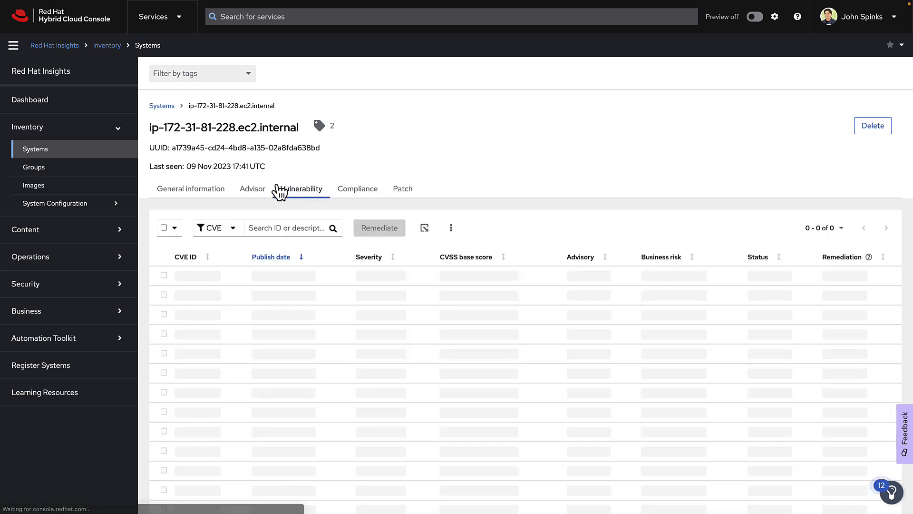